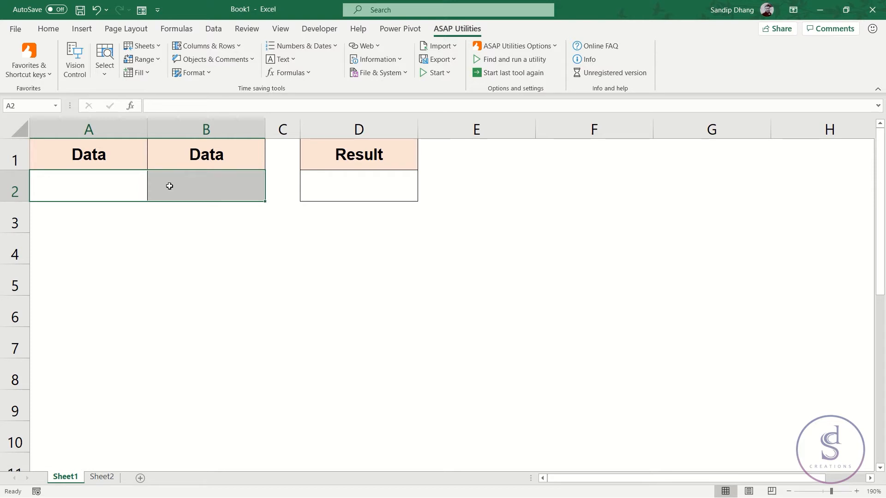
- Enter 10 in A2 and 20 in B2 as the two data values
left_click(340, 187)
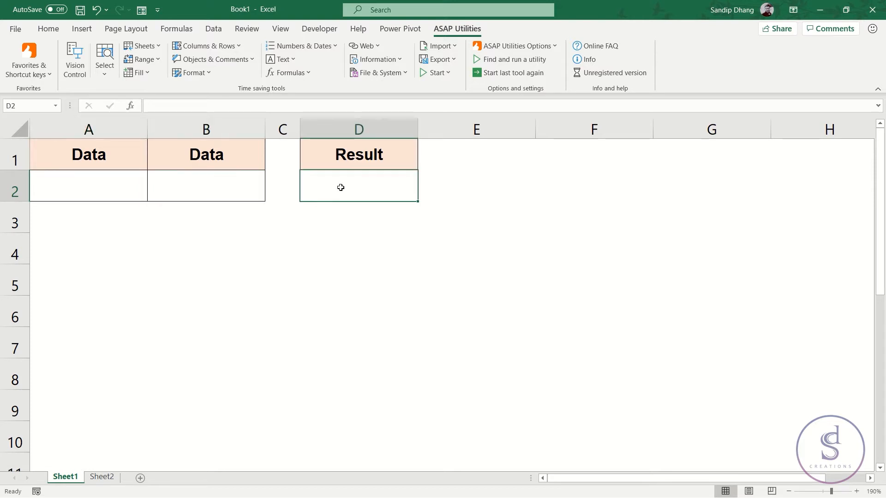
left_click(127, 186)
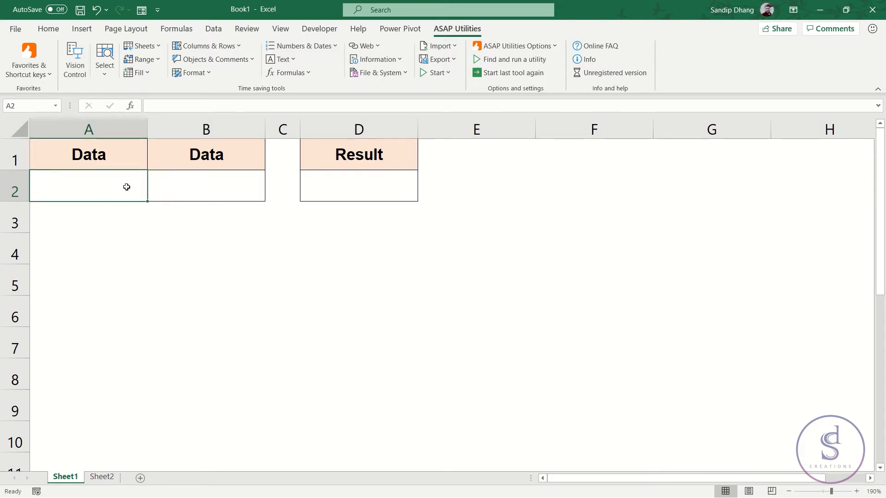
type("10")
key("Tab")
type("20")
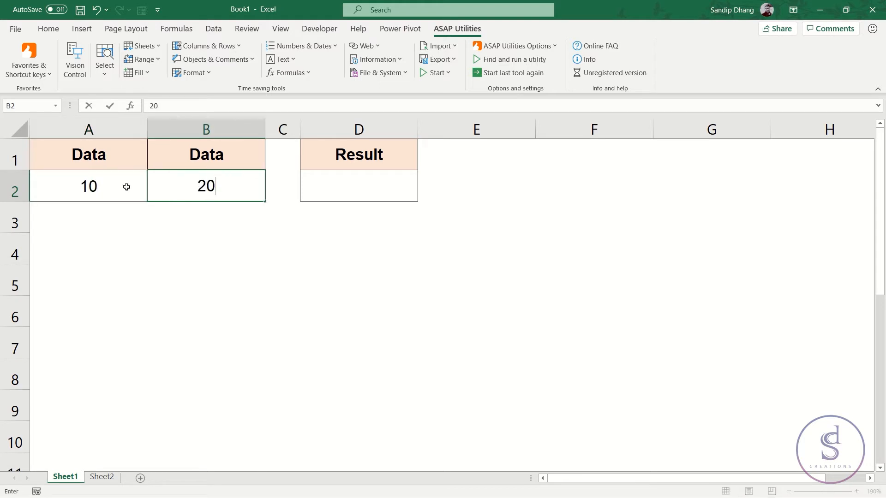
key("Tab")
- Enter the formula =AND(A2=10,B2=20) in cell D2 under Result
key("Tab")
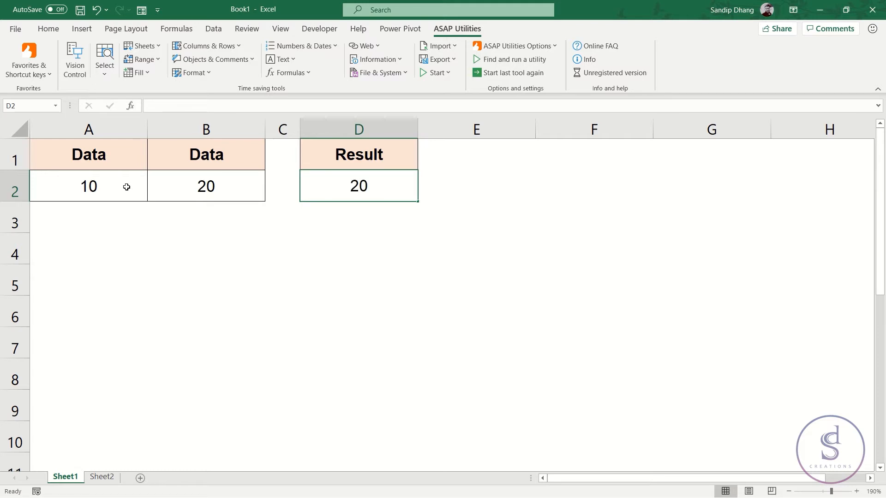
type("=and")
key("Tab")
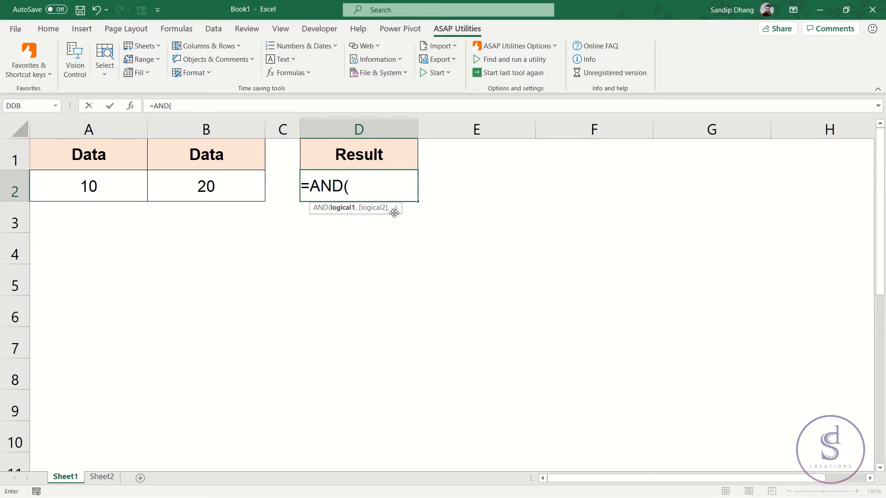
left_click(63, 30)
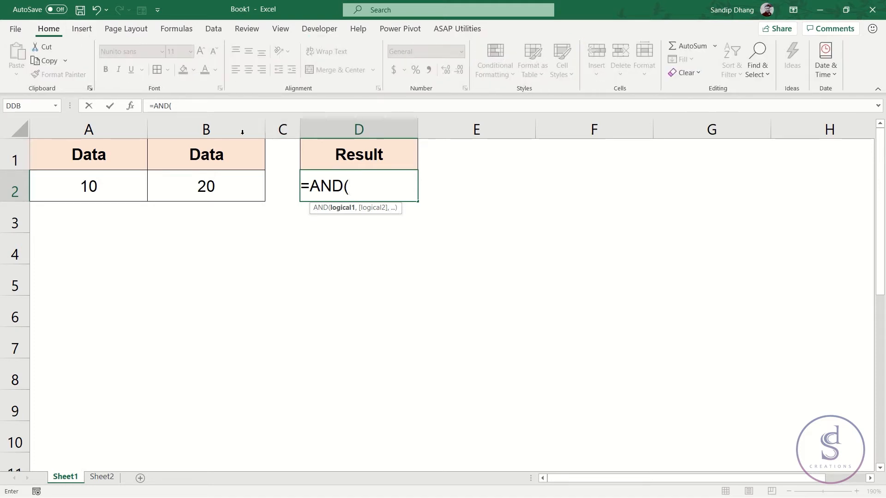
left_click(380, 191)
left_click(90, 192)
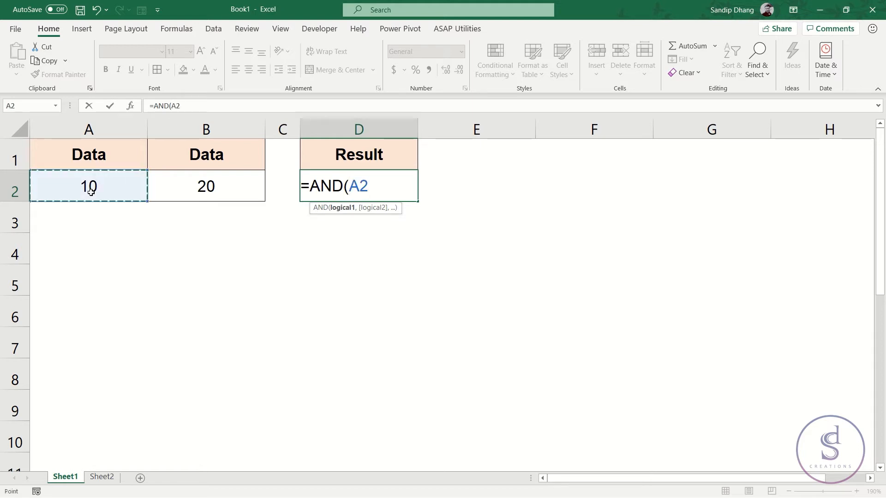
type("=10,")
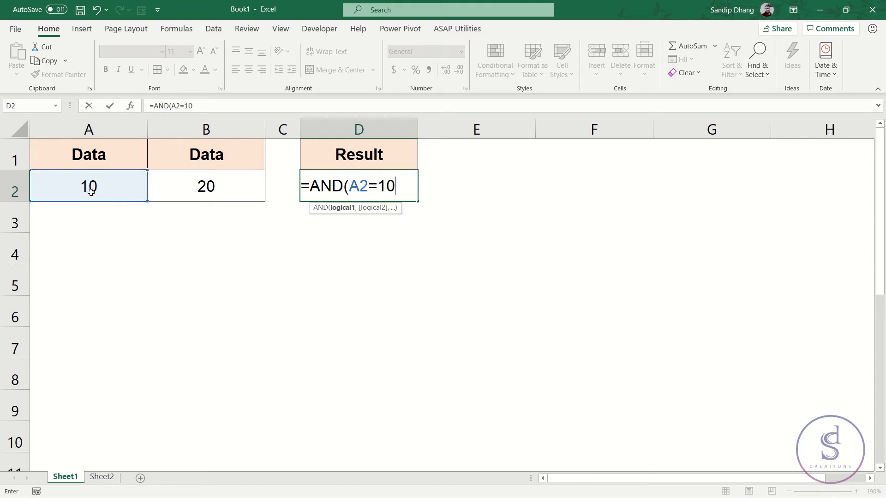
left_click(187, 191)
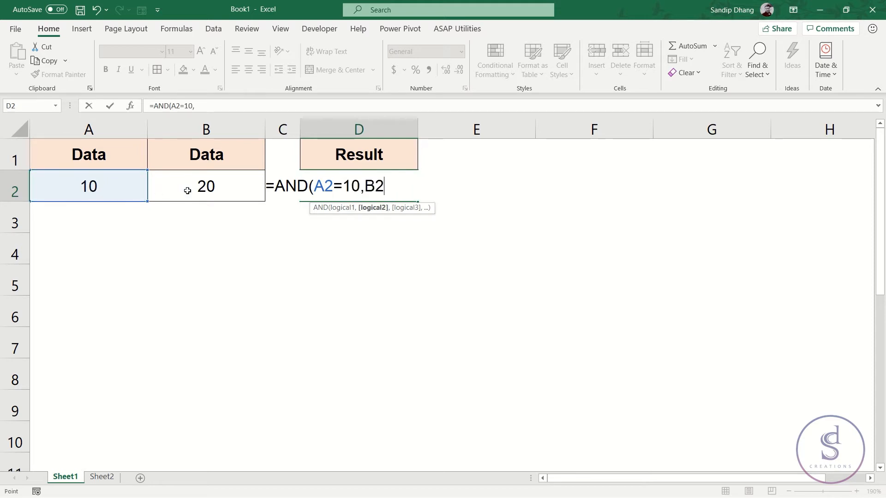
type("=20")
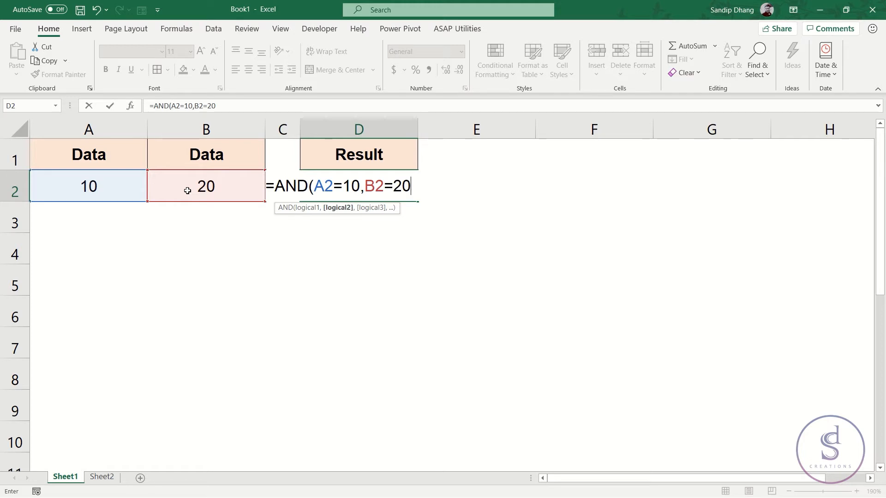
type(")")
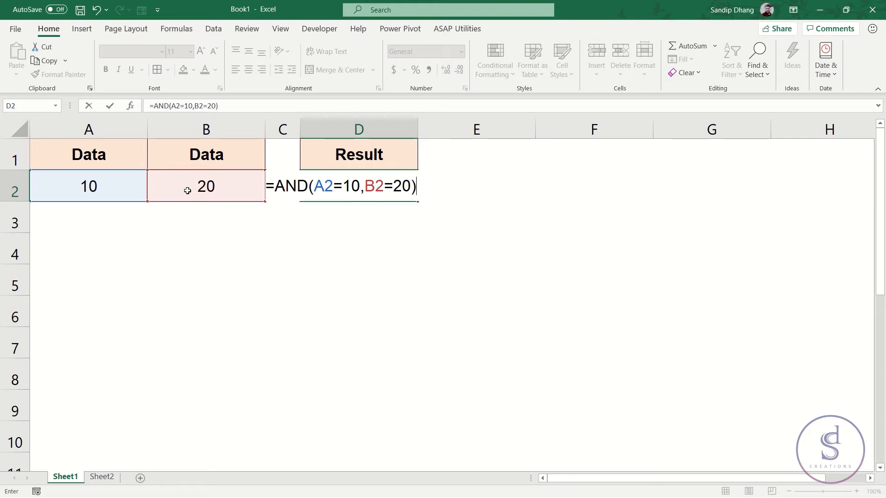
key("BackSpace")
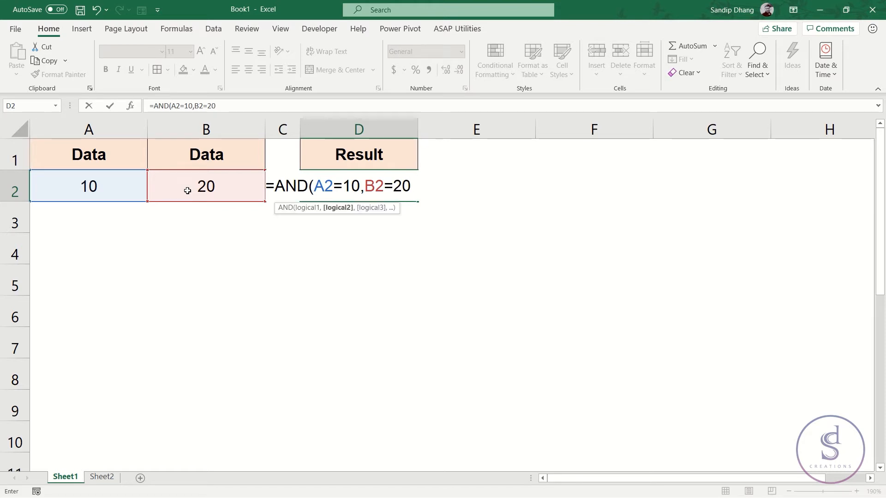
type(")")
key("Return")
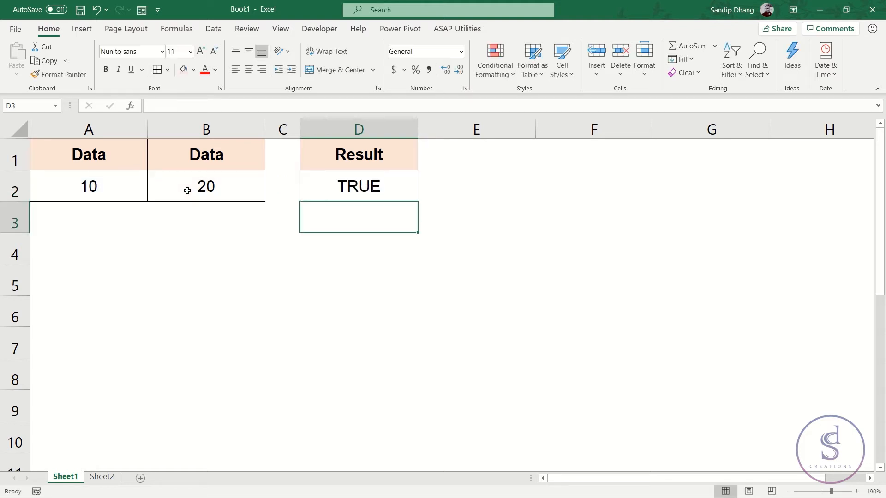
- Copy the formatting of result cell D2 onto cells D3:D5 with Format Painter
left_click(398, 193)
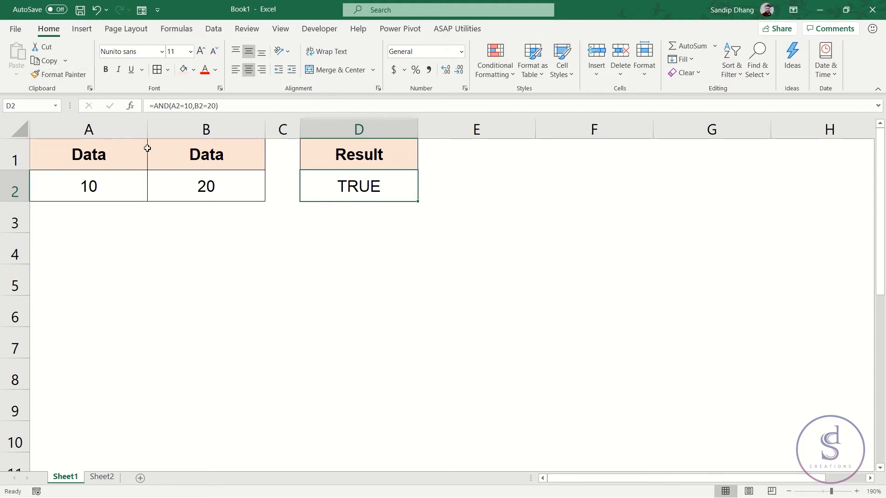
left_click_drag(110, 203, 206, 186)
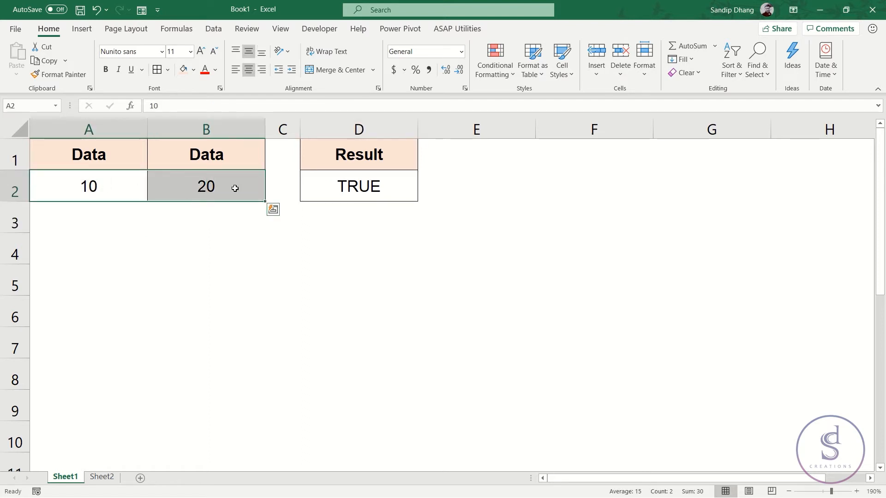
left_click(343, 194)
left_click(59, 74)
left_click_drag(374, 208, 369, 289)
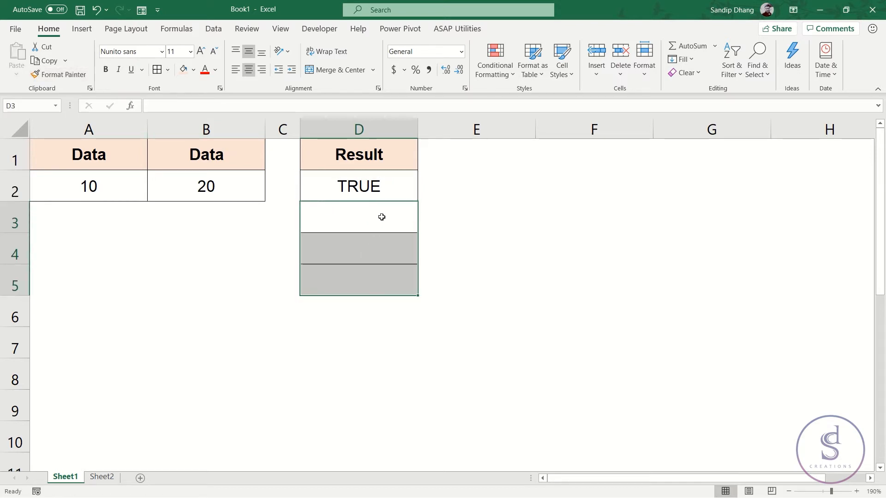
- Review the AND formula in D2 and change the data value in B2 to 19
left_click(382, 191)
double_click(382, 190)
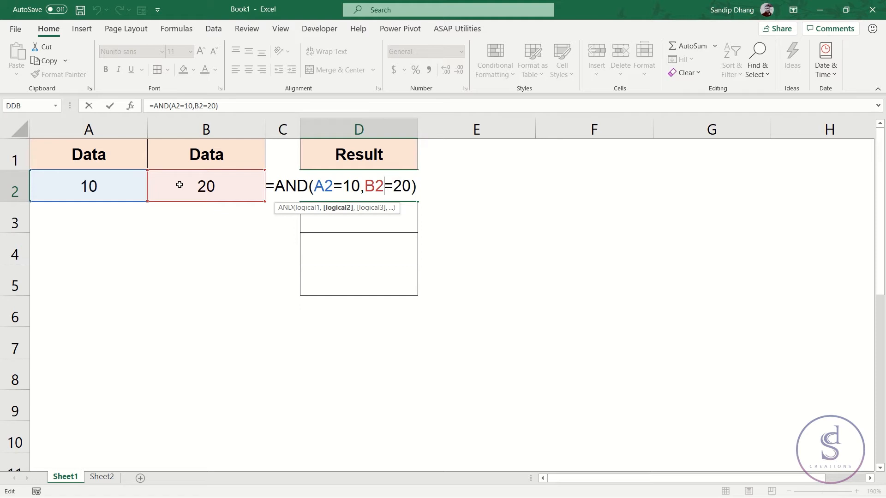
key("Return")
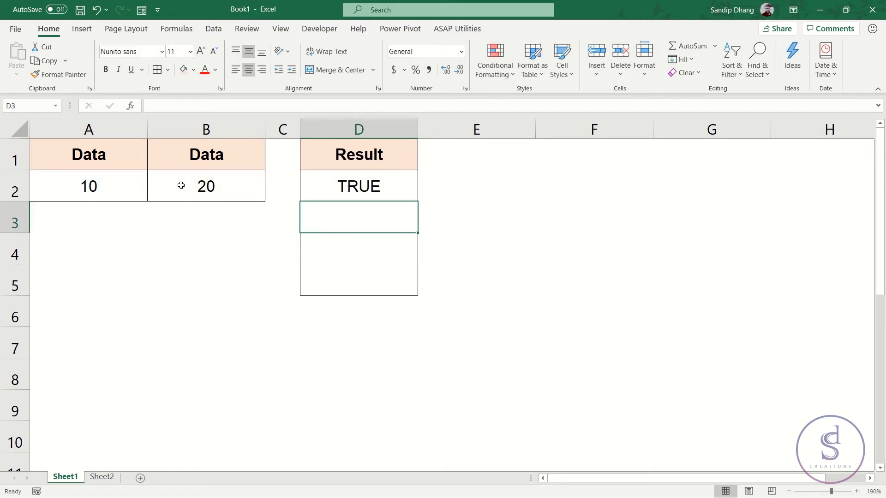
left_click(181, 185)
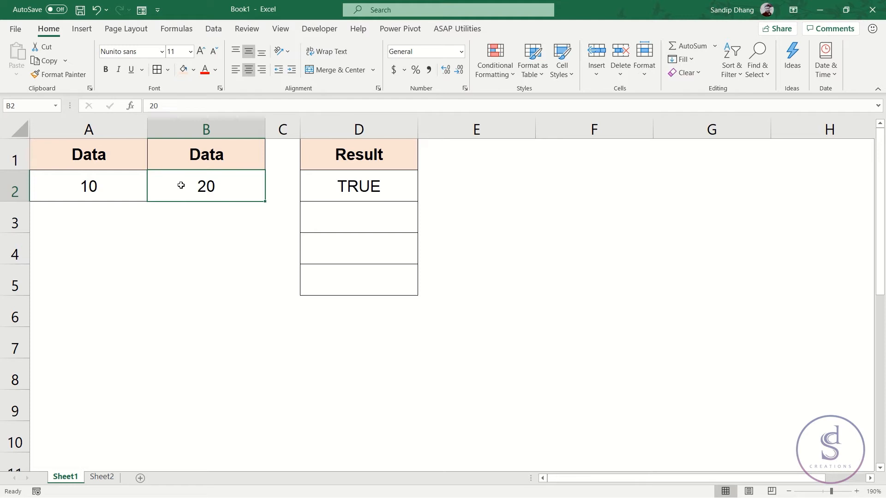
type("19")
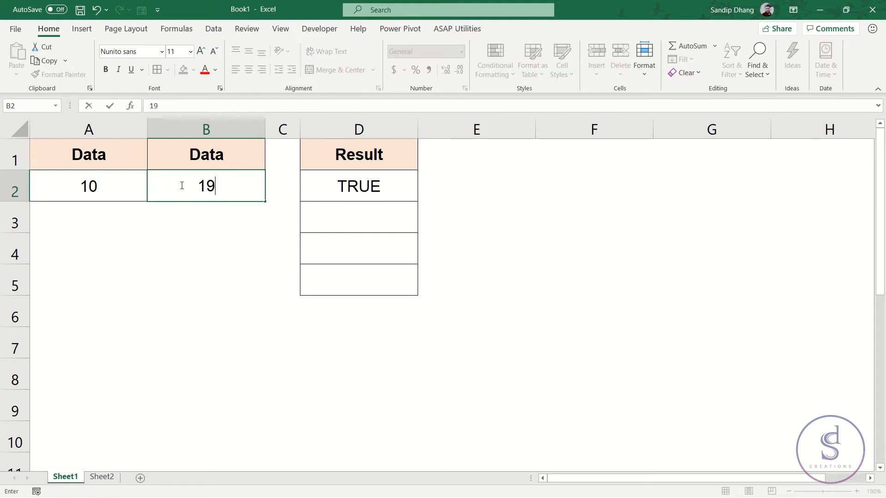
key("Return")
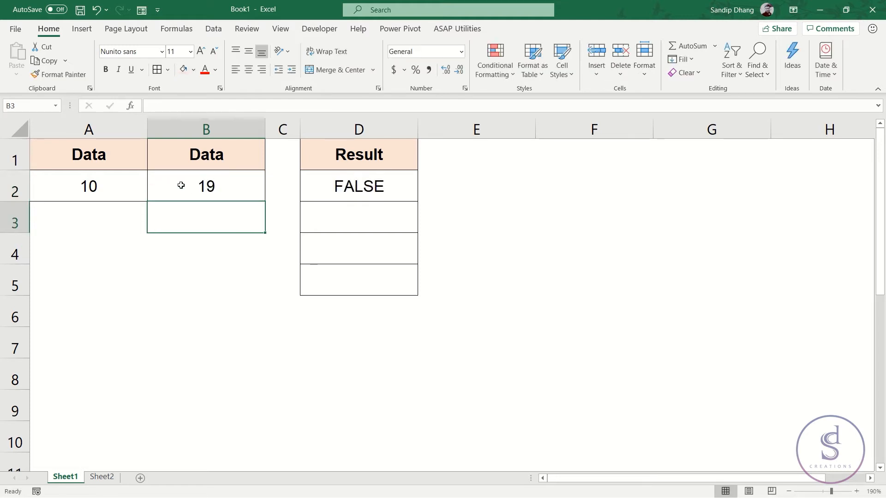
- Enter the formula =OR(A2=10,B2=20) in cell D3 under Result
left_click(375, 186)
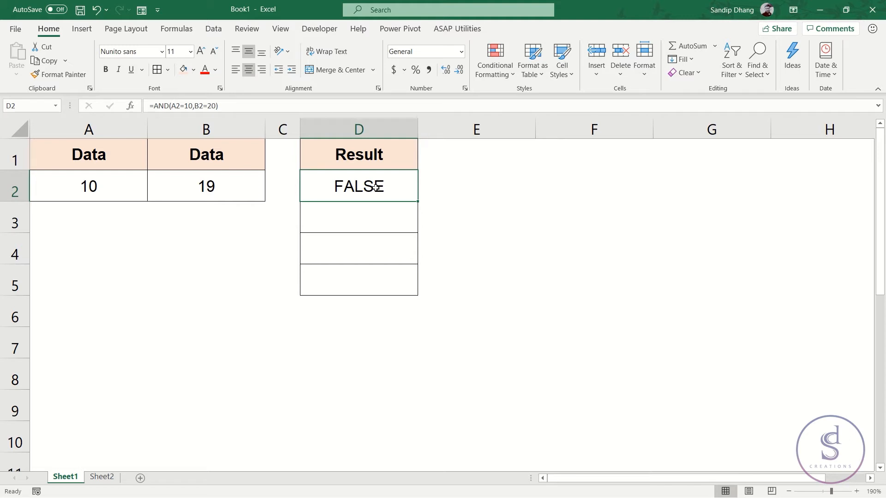
key("Down")
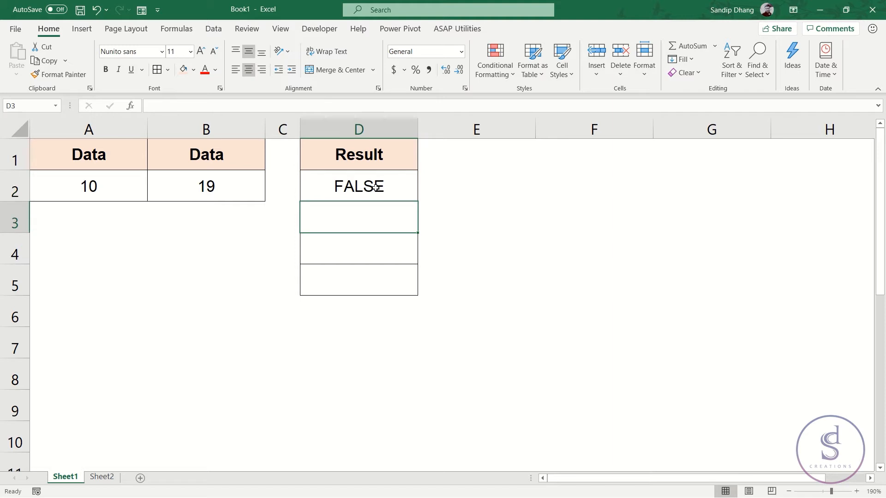
type("=or")
key("Tab")
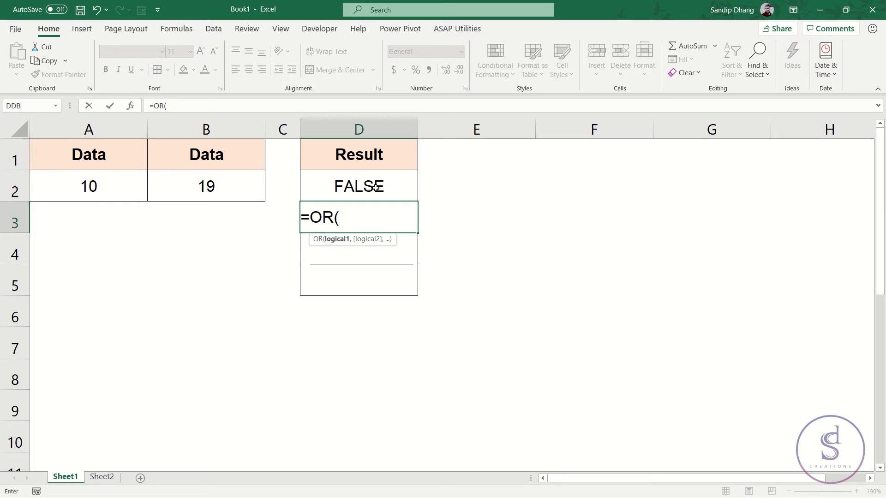
left_click(105, 184)
type("=10,")
left_click(172, 188)
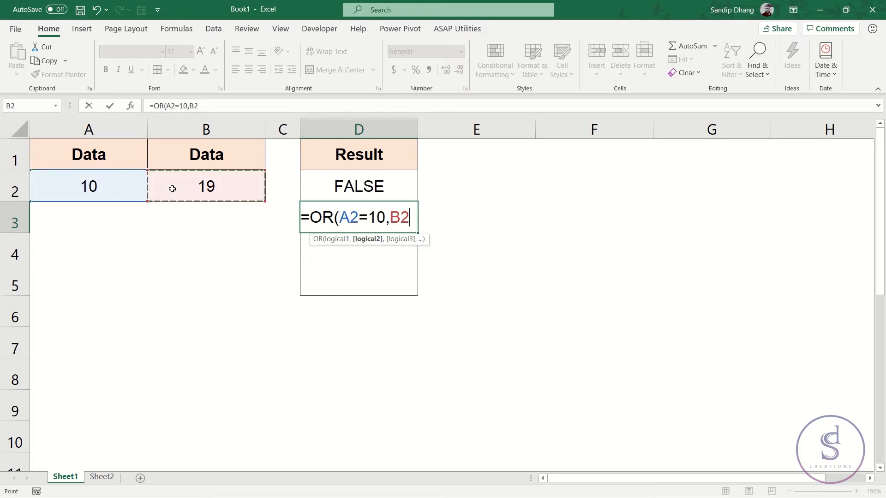
type("20")
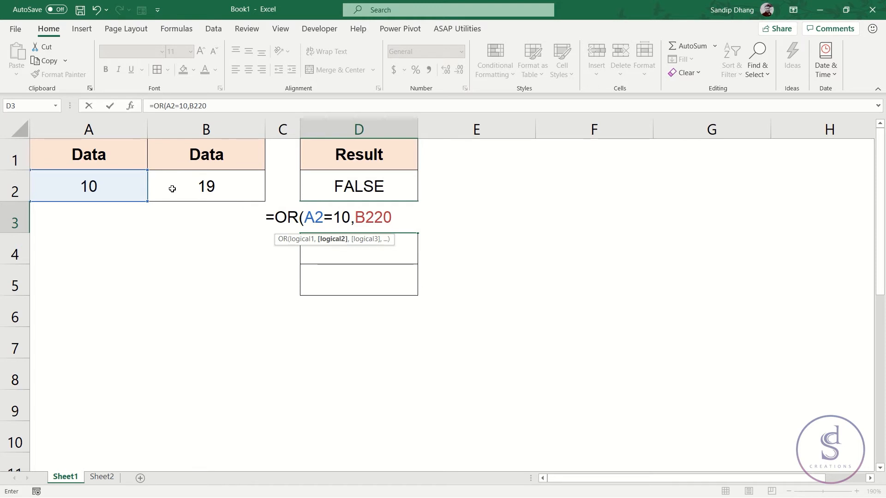
key("BackSpace")
key("BackSpace")
type("=")
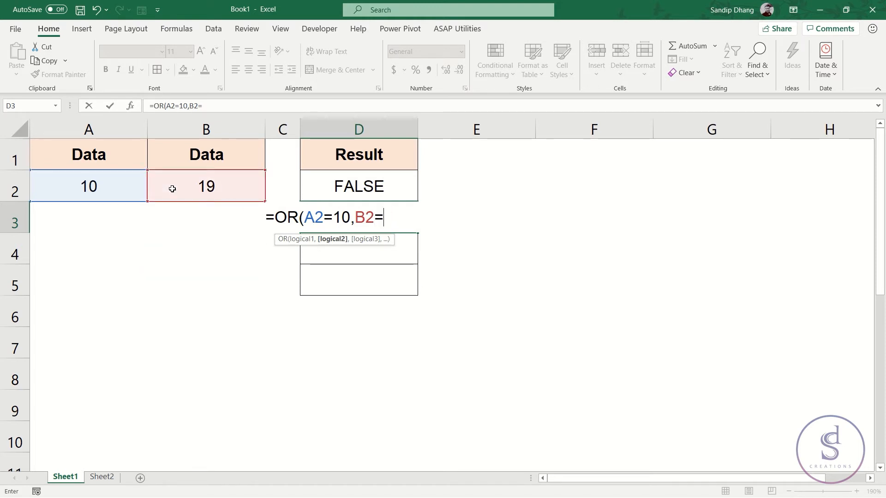
type("20)")
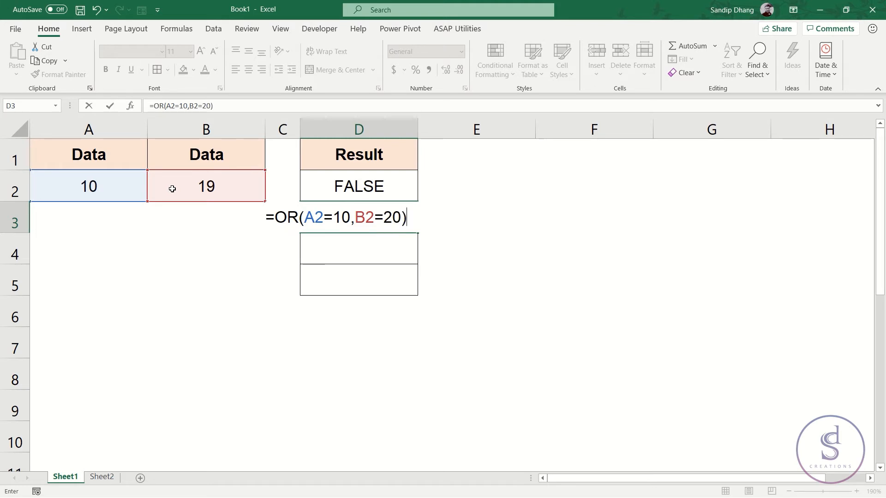
key("Return")
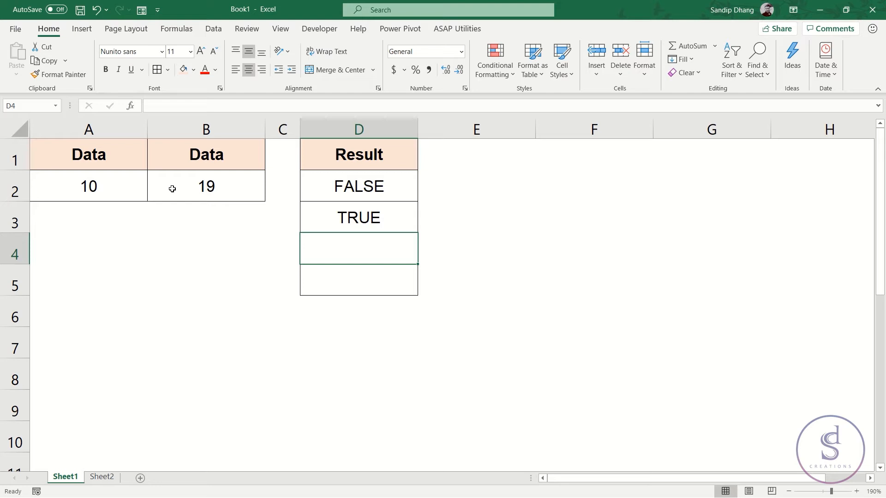
- Change the data value in A2 to 11 and check the AND formula in D2
left_click(172, 188)
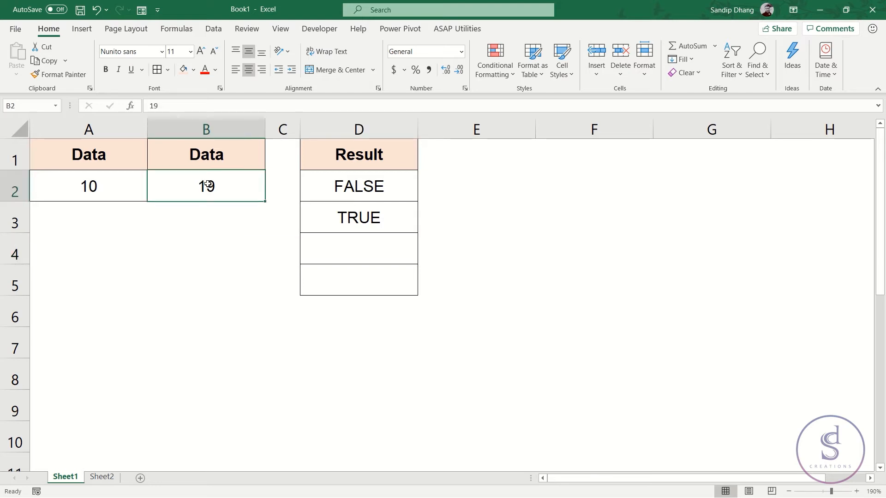
left_click(132, 180)
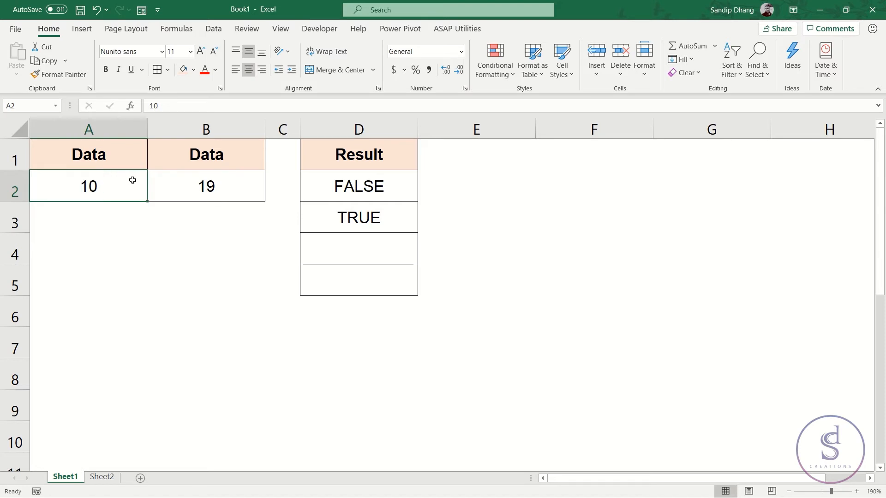
left_click(175, 181)
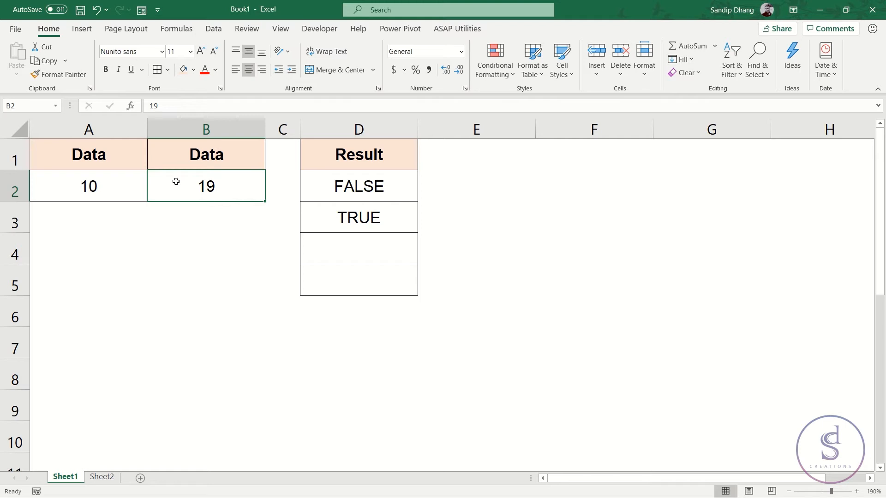
left_click(111, 188)
type("11")
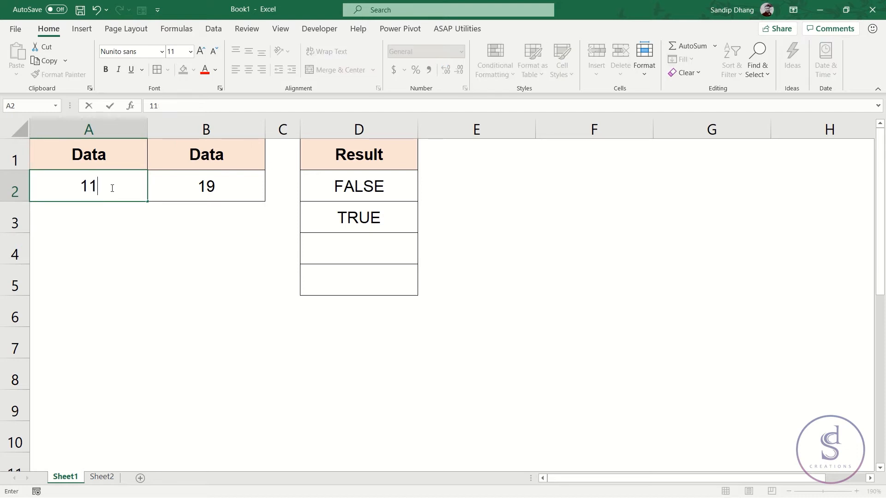
key("Return")
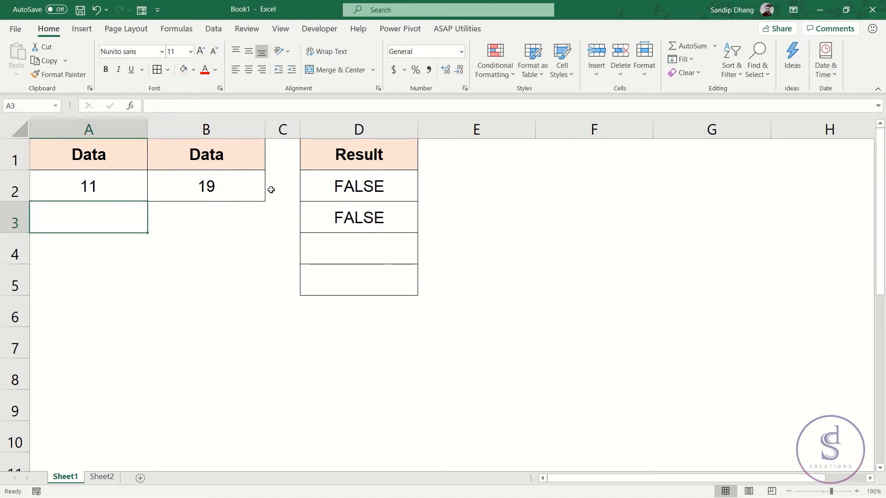
left_click(370, 190)
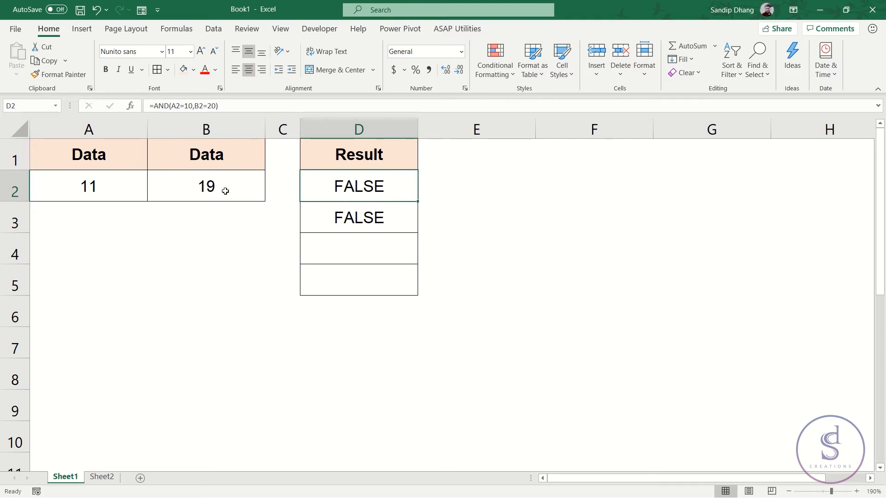
- Set the data value in A2 to 10 and the one in B2 to 20
left_click(92, 190)
type("10")
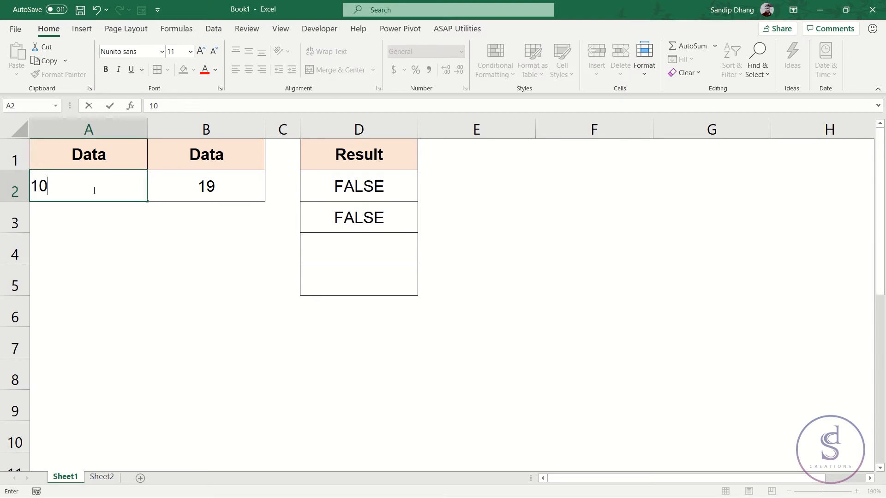
key("Tab")
type("20")
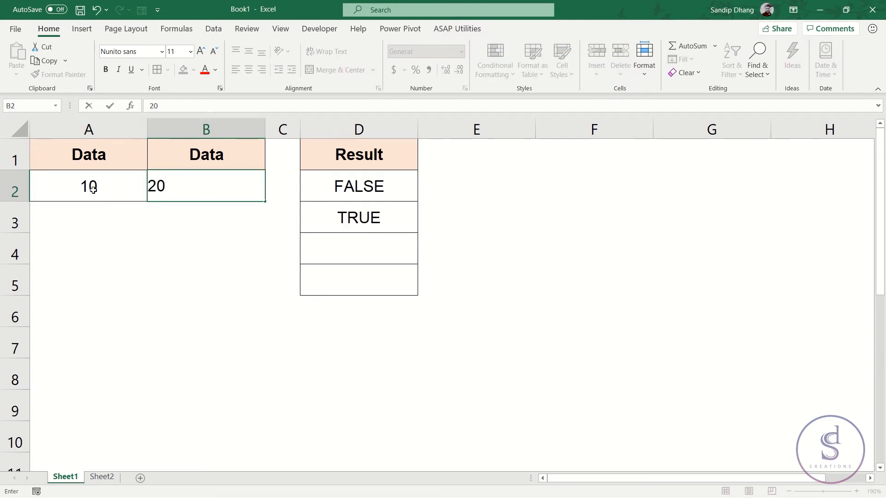
key("Return")
- Enter the formula =NOT(B2=20) in cell D4 under Result
left_click(344, 254)
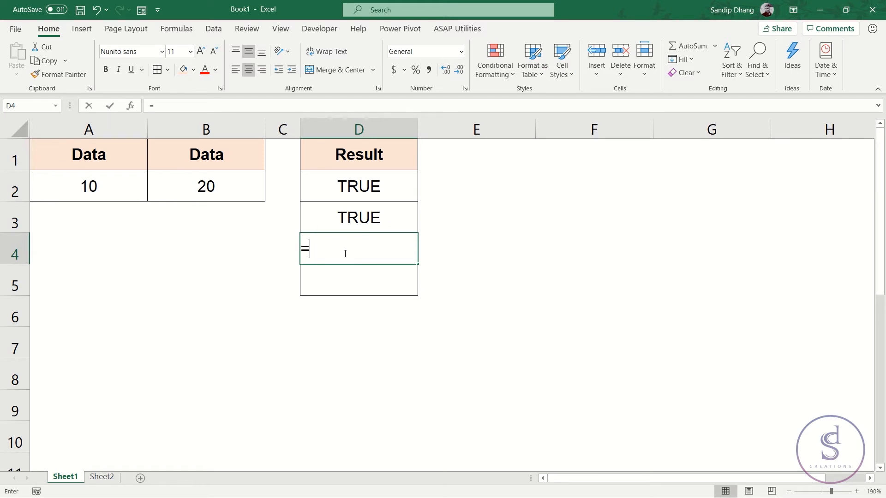
type("=no")
key("Tab")
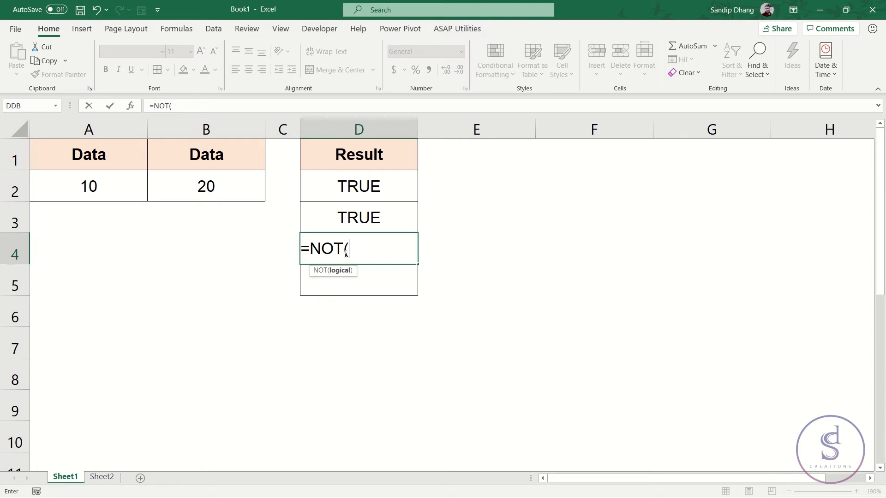
left_click(226, 200)
type("=")
type("2")
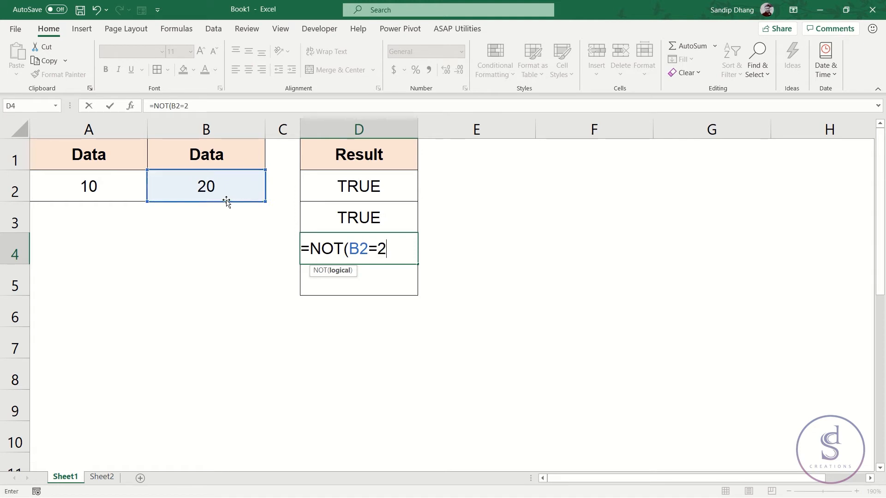
type("0)")
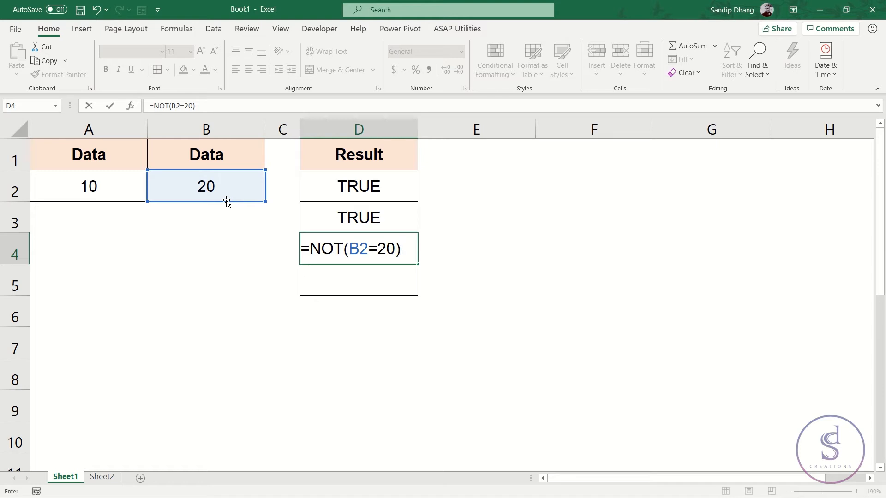
key("Return")
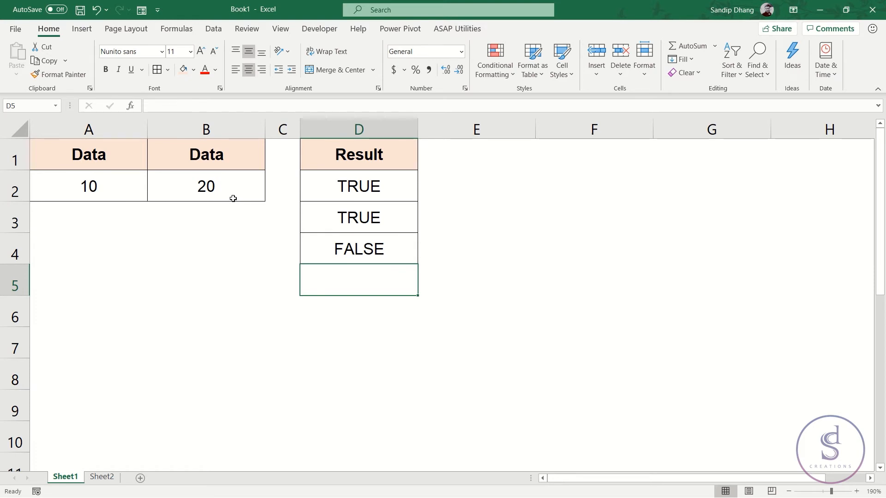
- Change the data value in B2 to 10
left_click(244, 192)
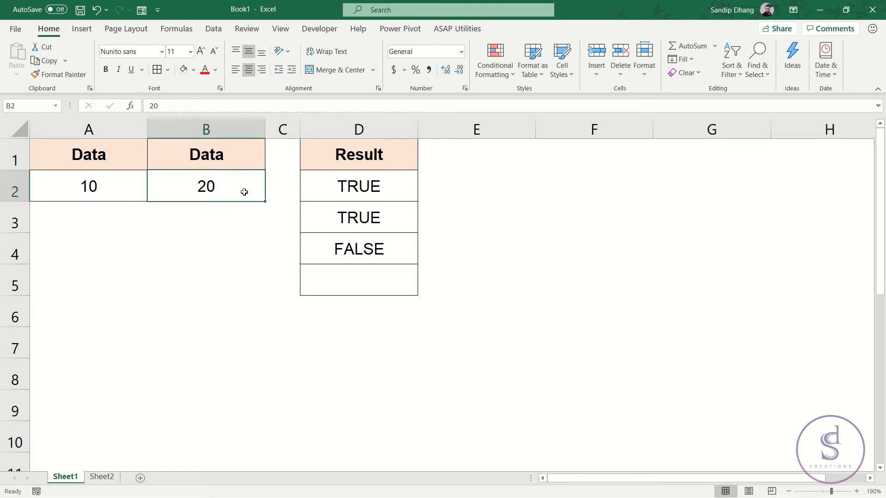
type("10")
key("Return")
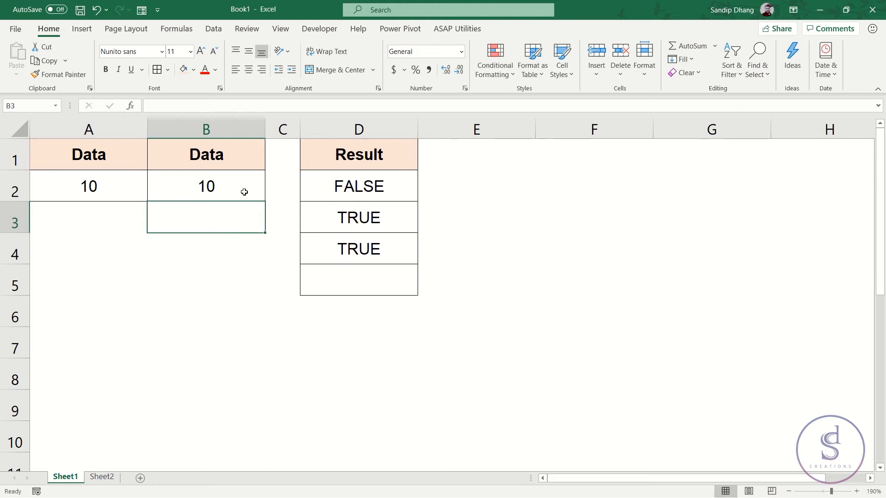
- Step through the NOT formula in D4 with Evaluate Formula until its final result, and close the evaluation
left_click(372, 248)
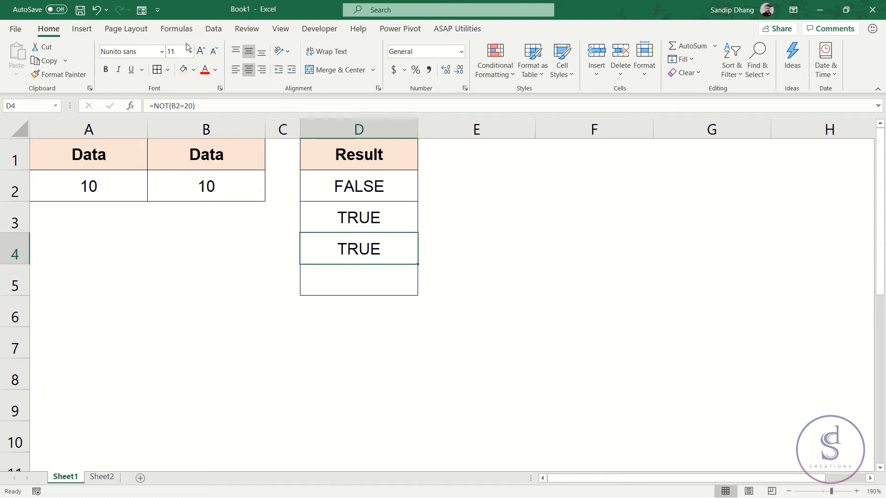
left_click(177, 29)
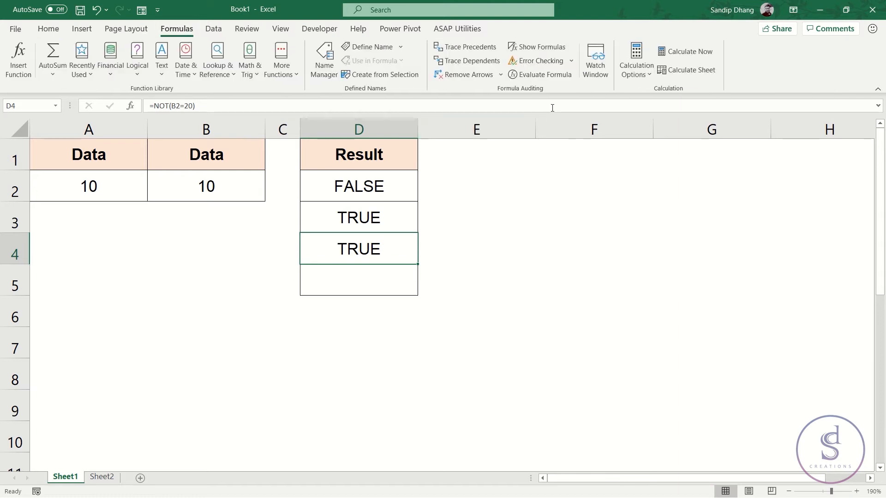
left_click(549, 77)
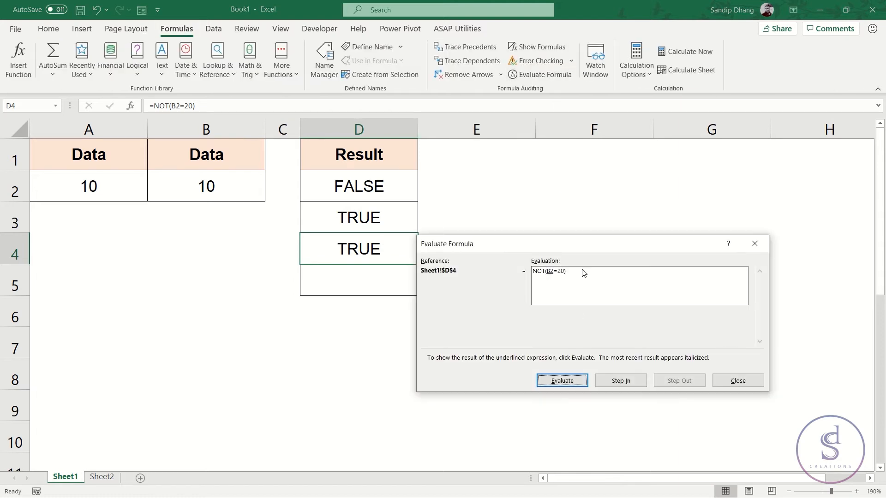
left_click(576, 384)
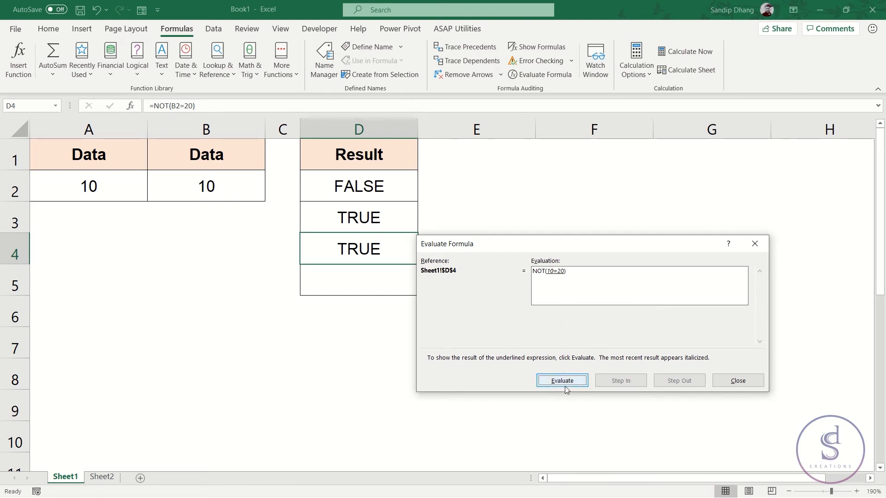
left_click(564, 384)
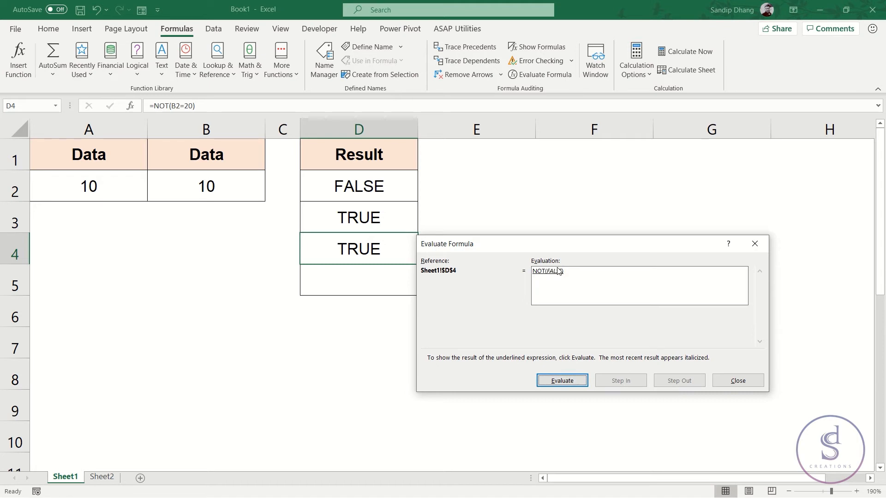
left_click(579, 378)
left_click(754, 245)
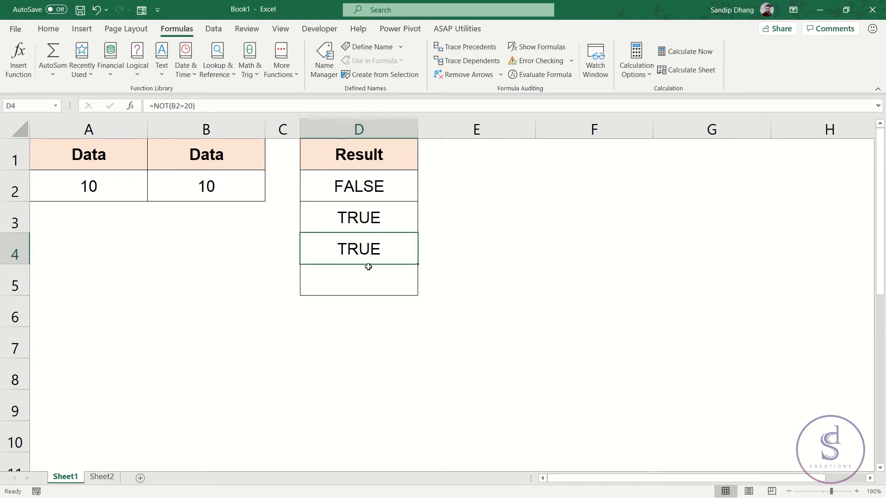
- Write the question "How many columns are there" in A4 and continue it with "in excel sheet?" in A5
left_click(362, 281)
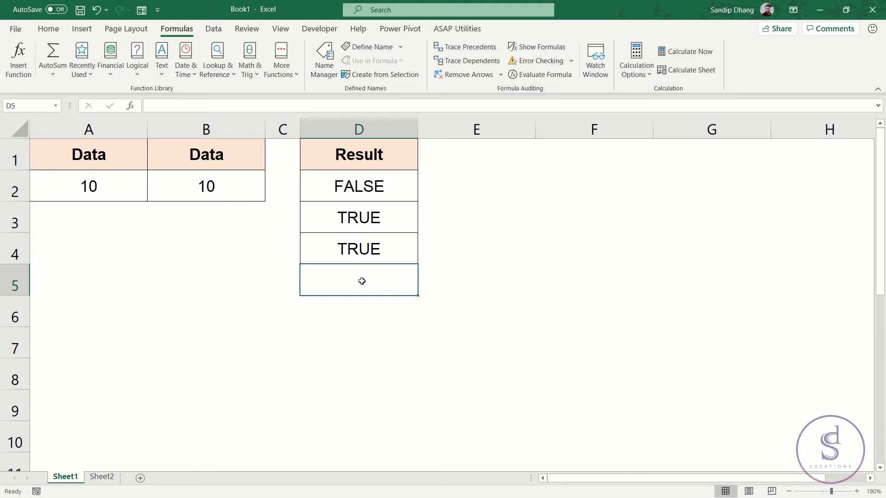
left_click(93, 215)
left_click(90, 259)
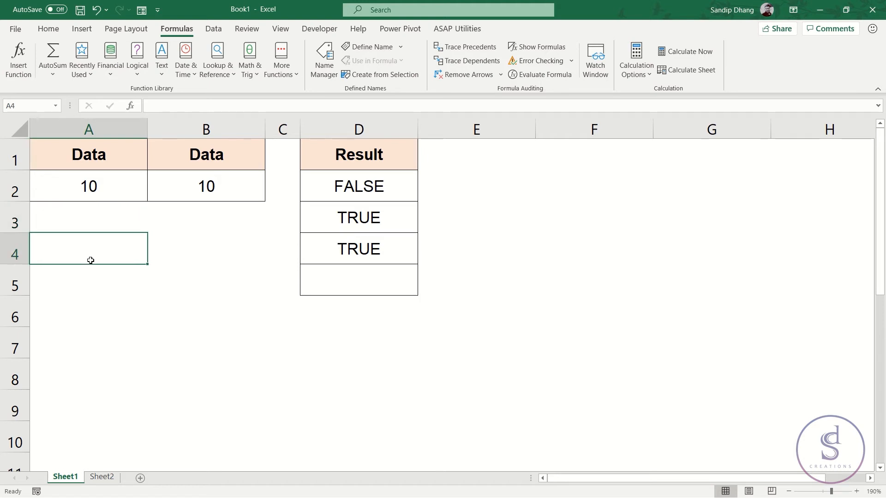
type("How ")
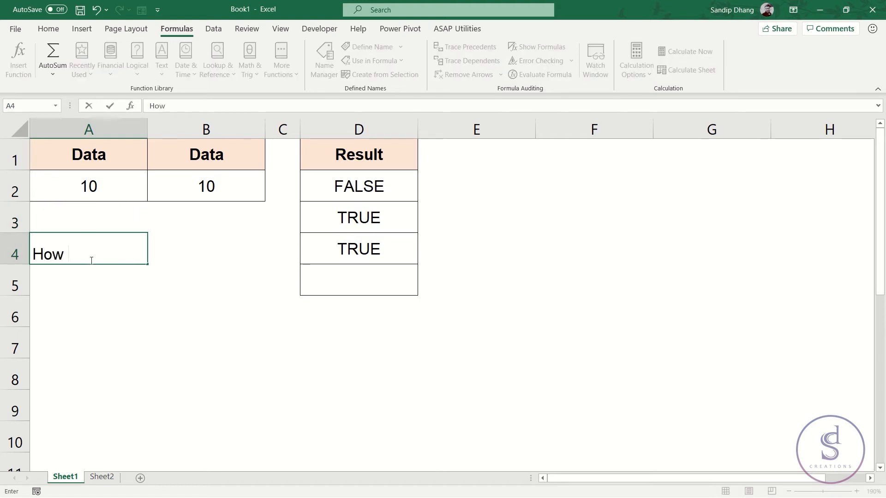
type("many column ")
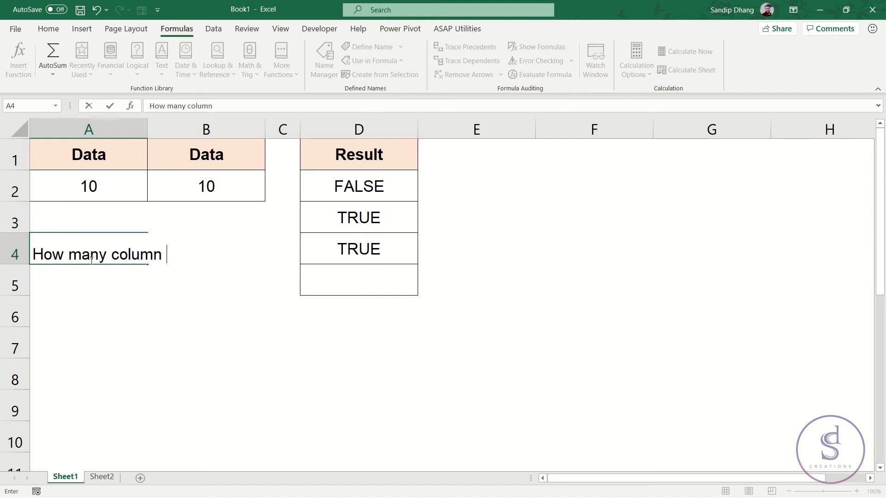
type("s are there")
key("Return")
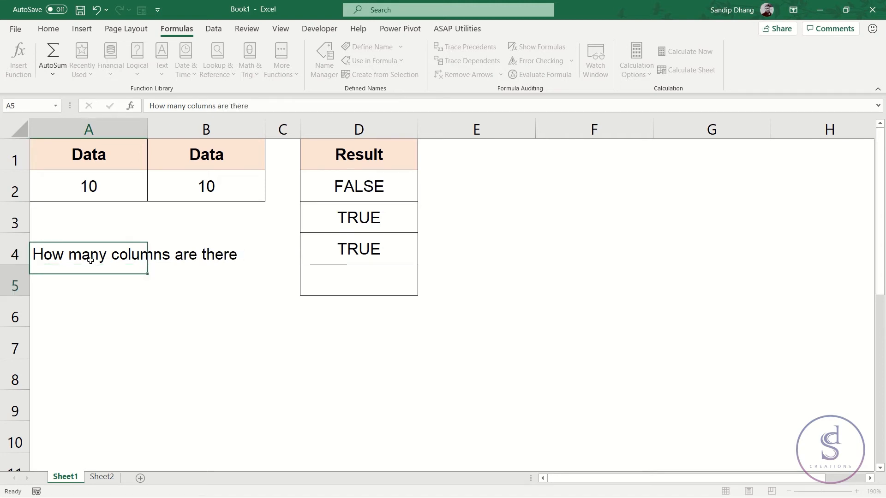
type("in e")
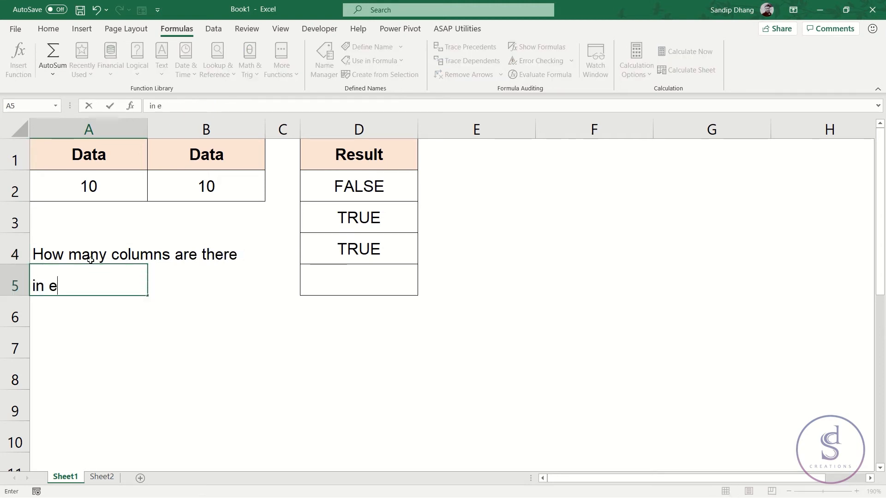
type("xcel she")
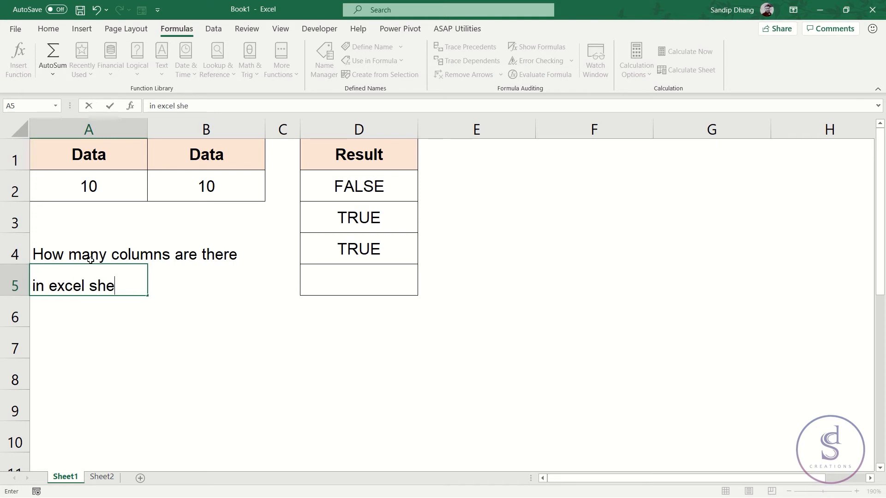
type("et?")
key("Return")
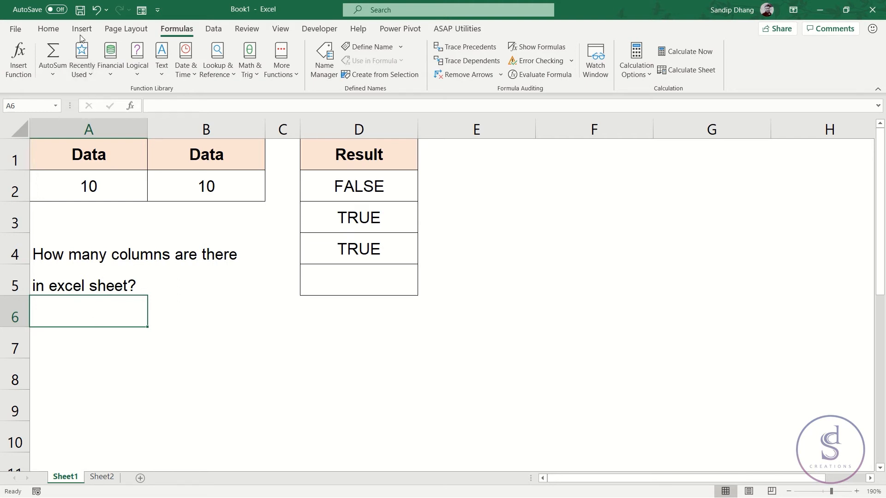
- Fill cell A6 below the question with the light orange color used for the headers
left_click(48, 29)
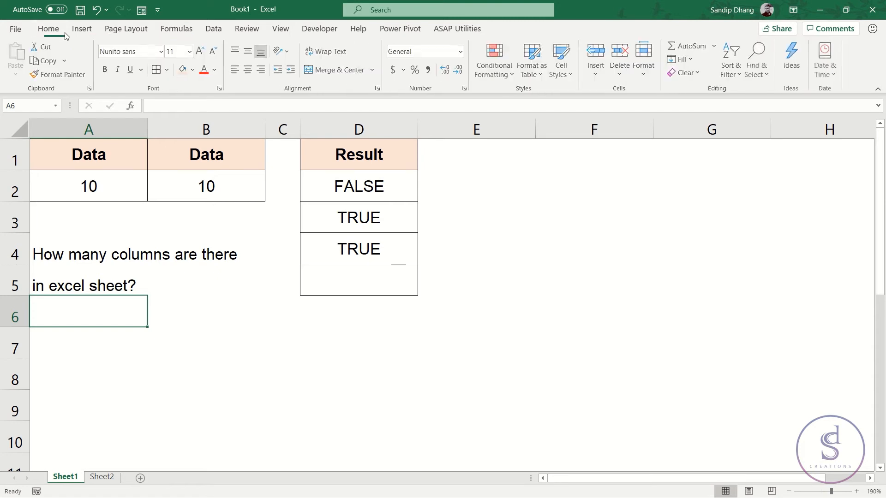
left_click(183, 69)
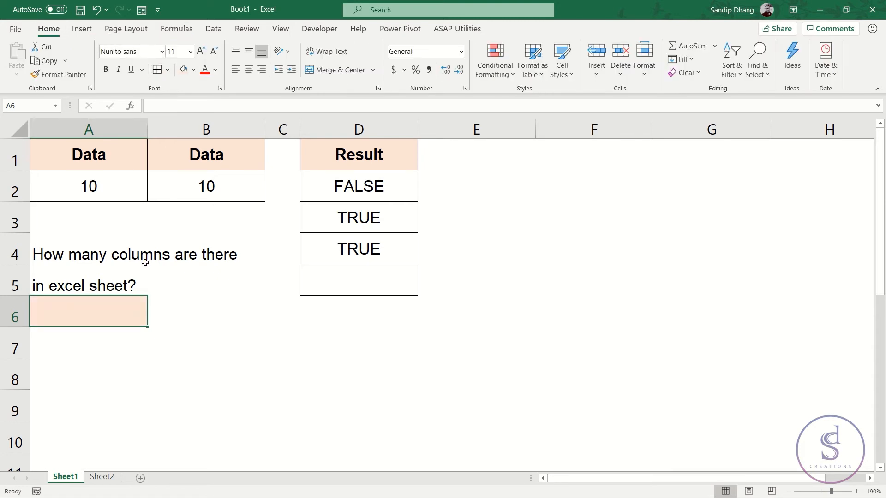
left_click(187, 310)
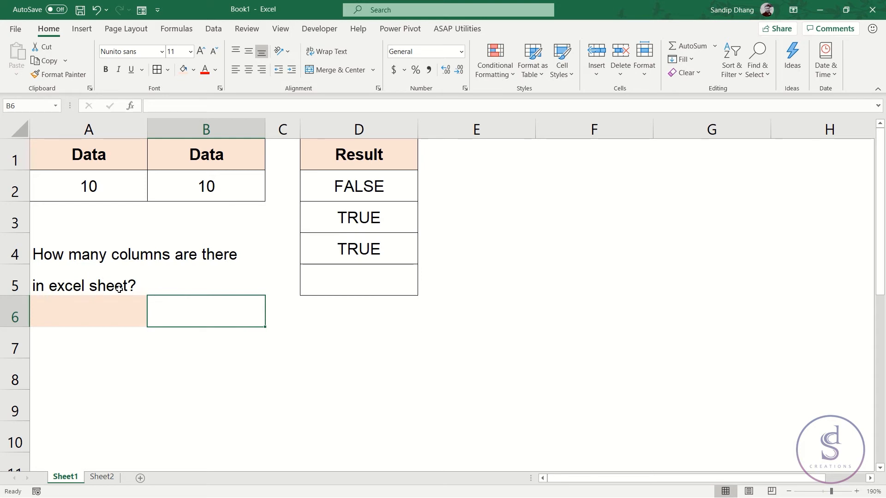
- Insert the word "rows" after "columns" in the question text in A4
left_click(134, 258)
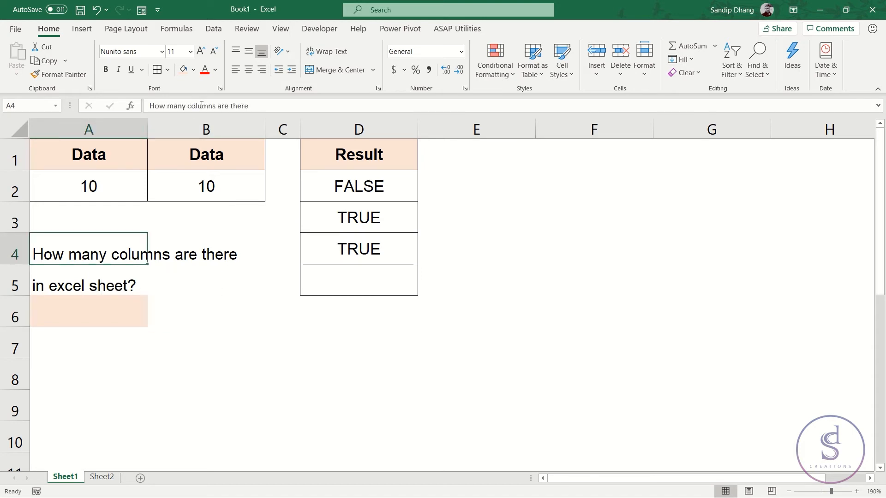
left_click(217, 106)
type("rows")
key("Return")
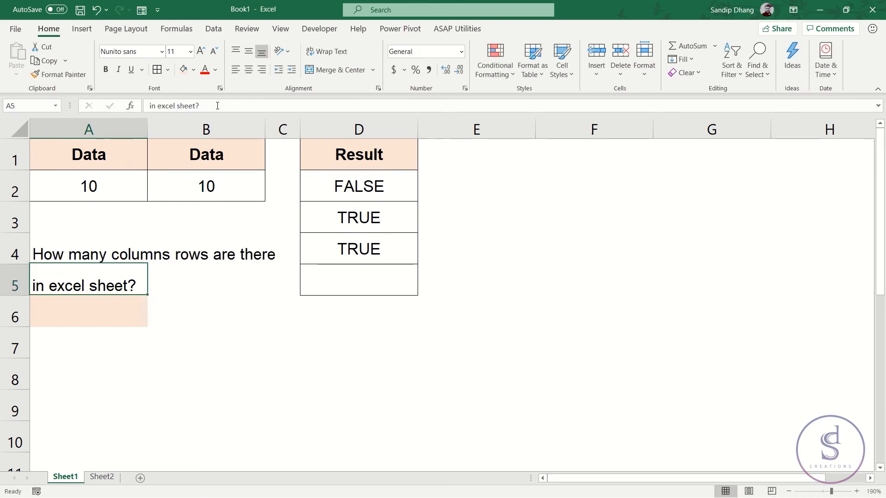
- Apply the same light orange fill to cell A7 as the second answer cell
left_click(110, 337)
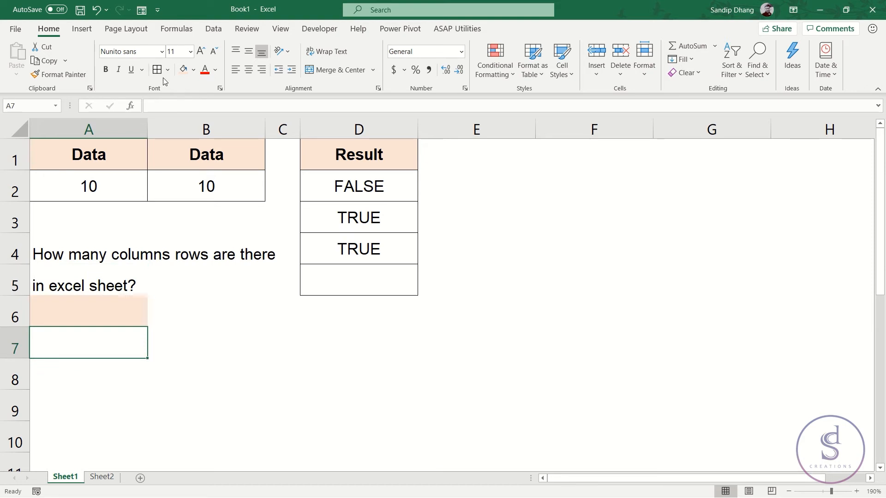
left_click(184, 69)
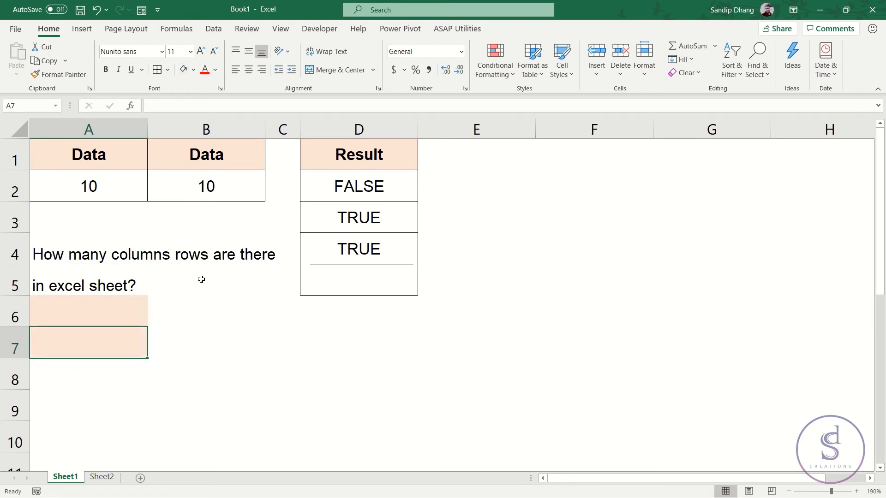
left_click(201, 310)
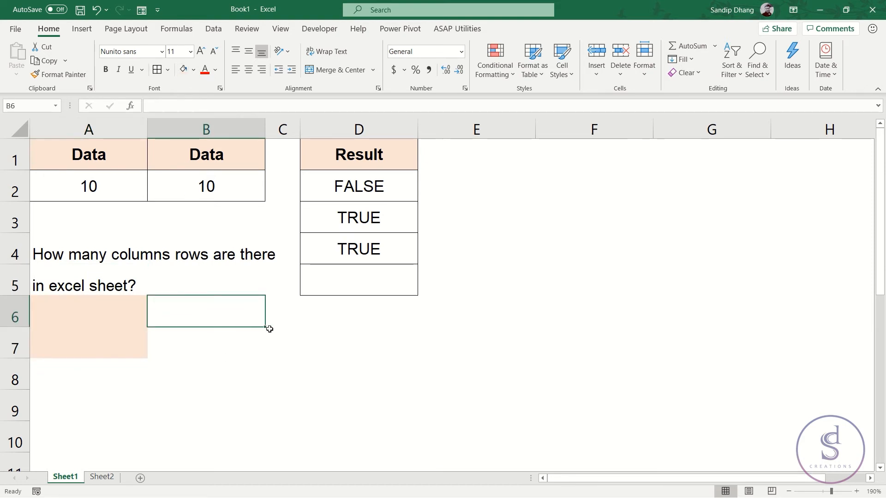
- Label the two answer cells by entering "Columns" in B6 and "Rows" in B7
left_click_drag(205, 313, 342, 356)
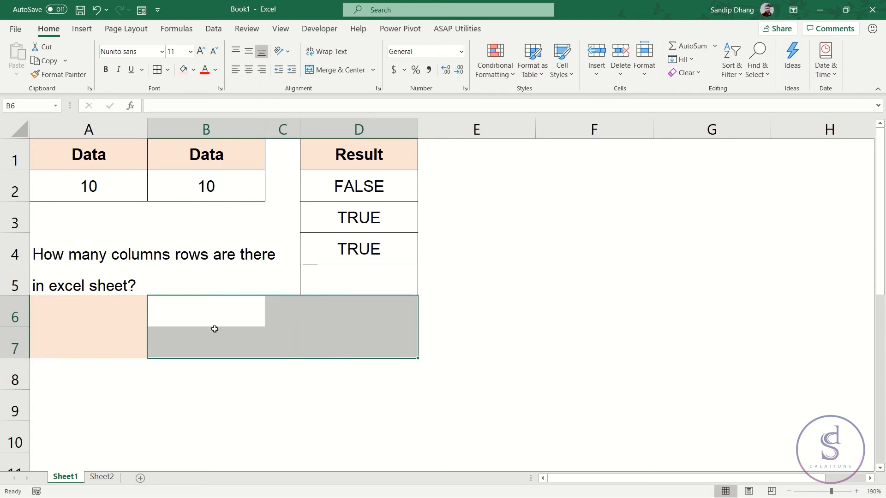
left_click(104, 306)
left_click(185, 320)
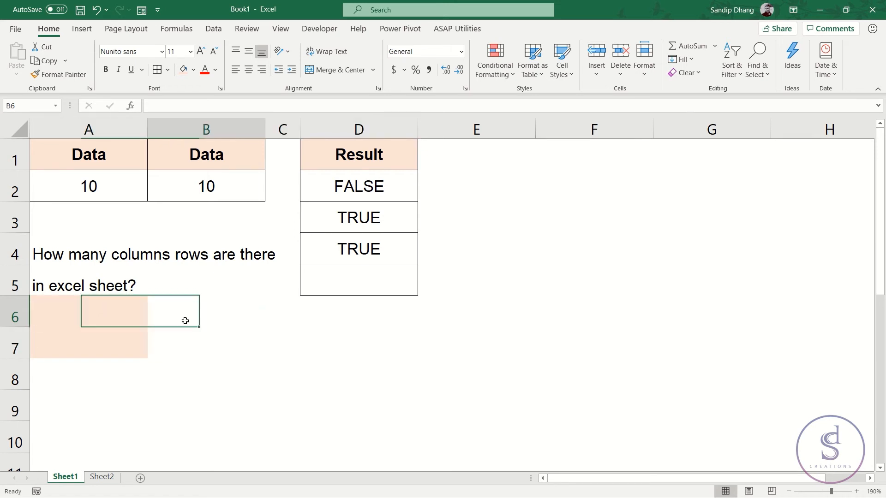
type("C")
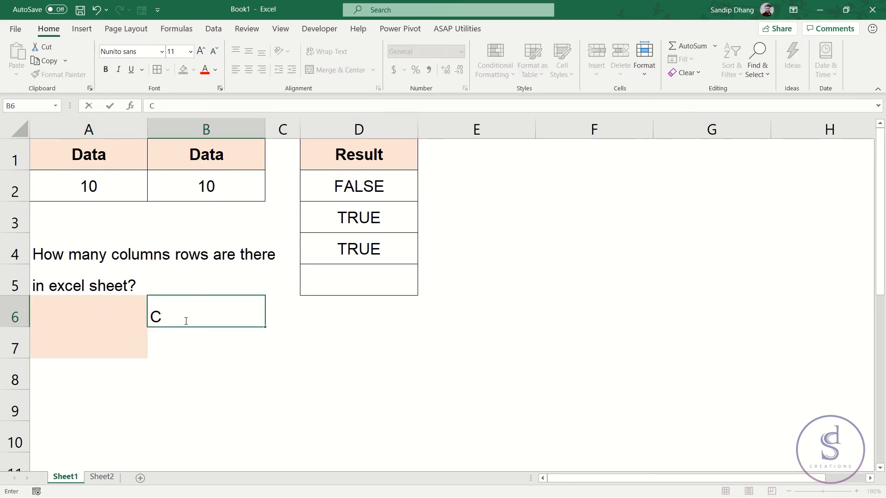
type("olumns")
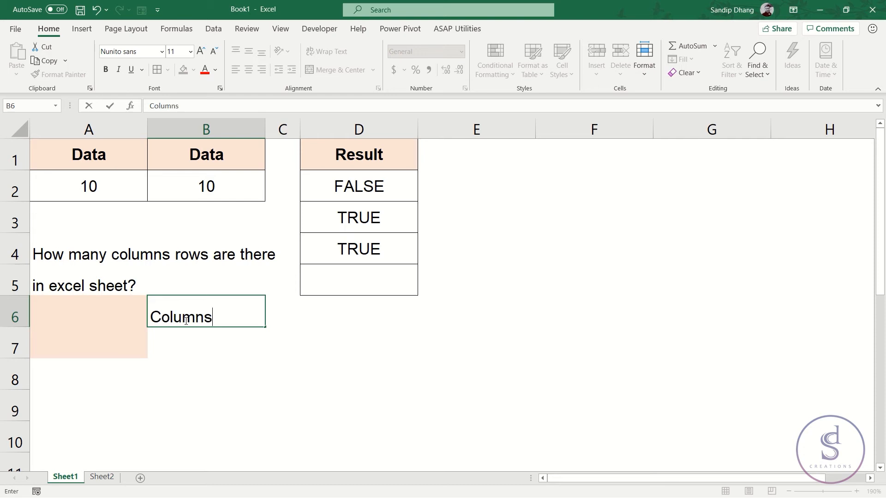
key("Return")
type("Rows")
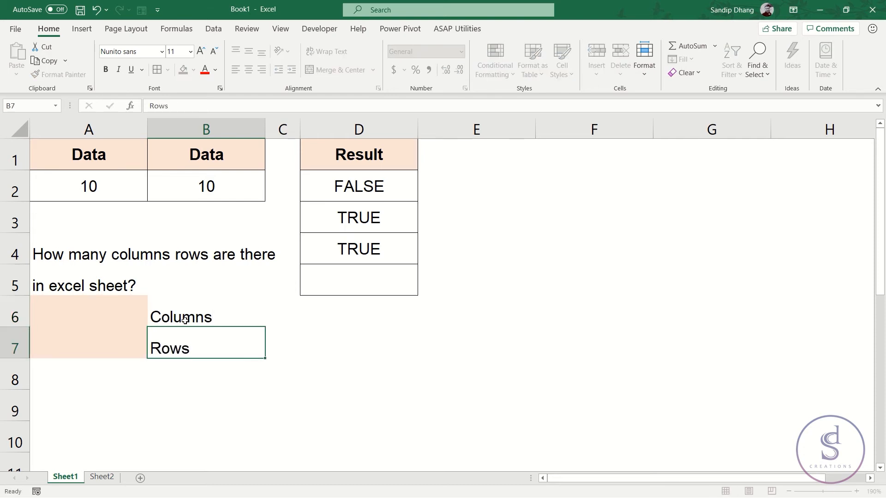
key("Return")
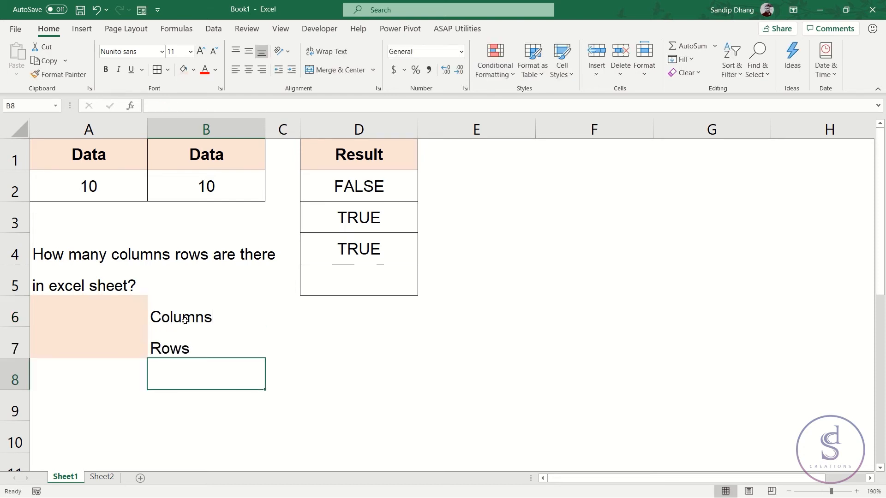
- Enter 16384 in A6 as the answer for the number of columns
left_click(56, 375)
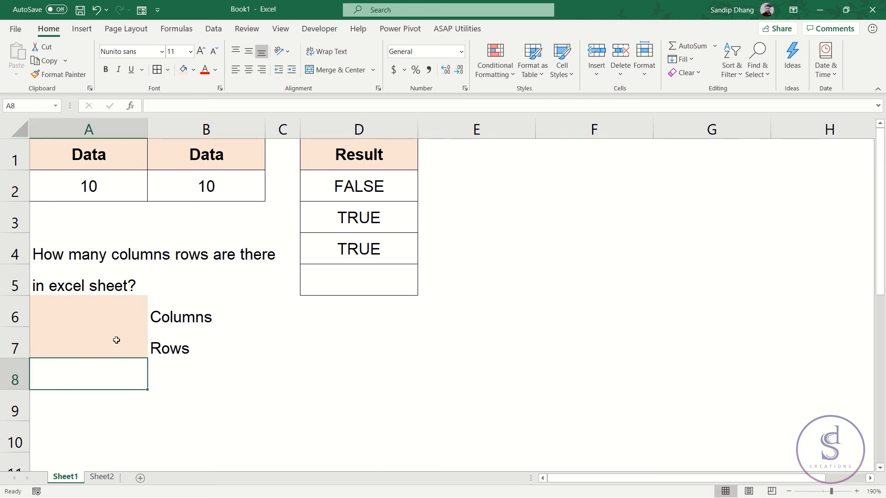
left_click(94, 313)
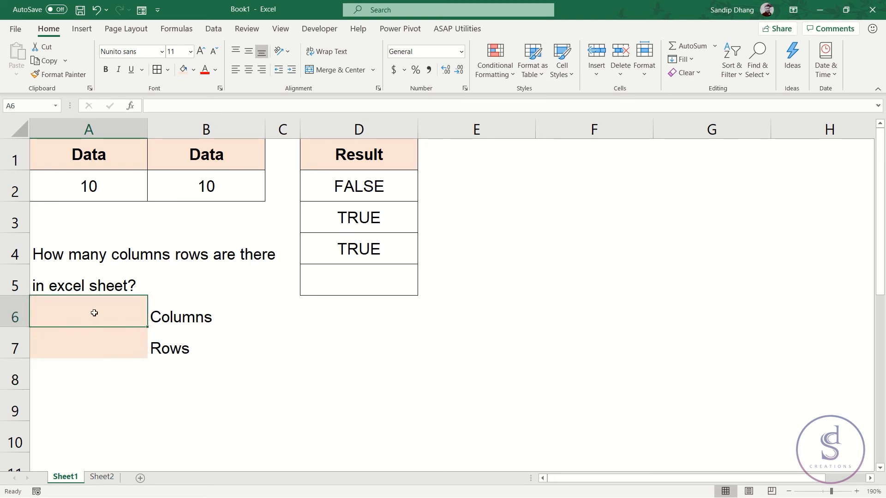
type("16")
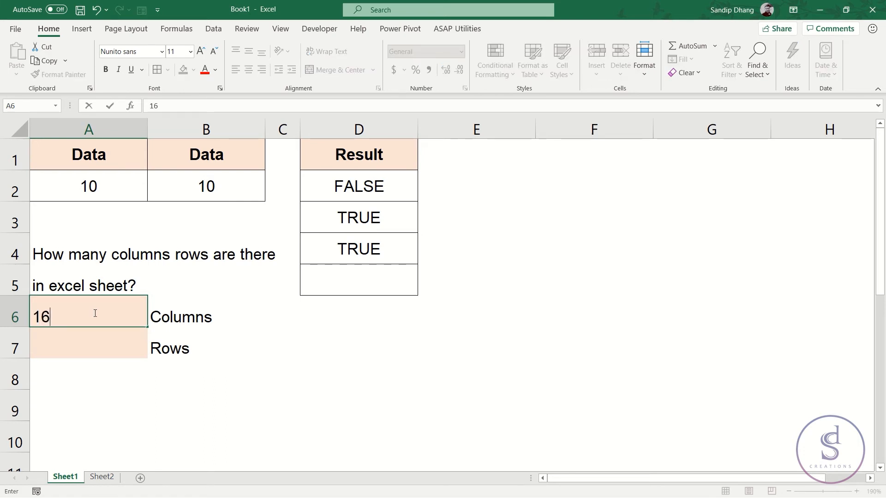
type("384")
key("Return")
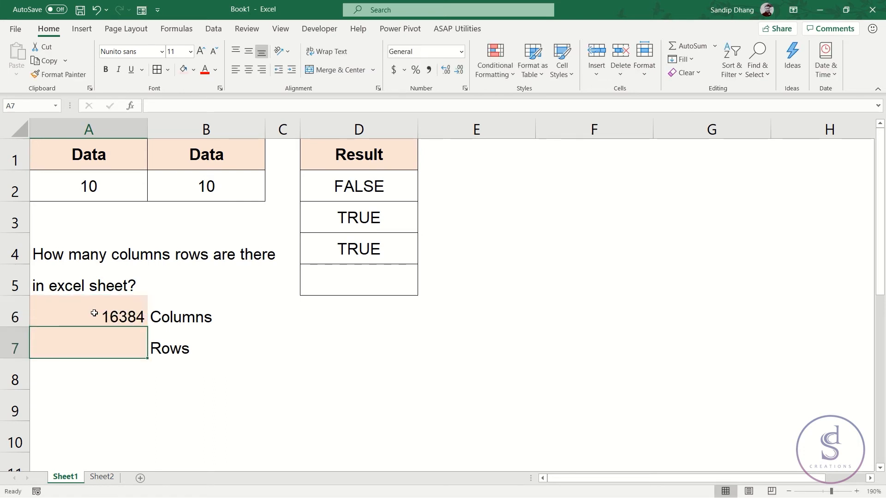
- Enter 1048576 in A7 as the answer for the number of rows
type("048576")
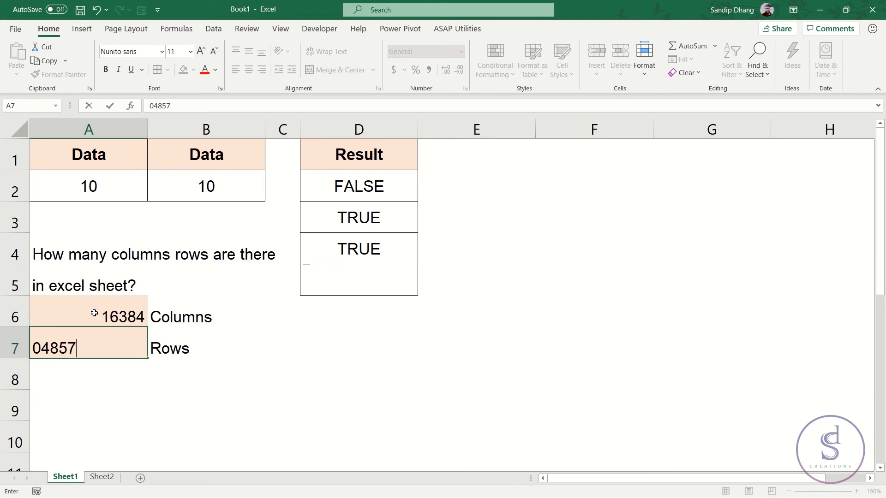
key("Return")
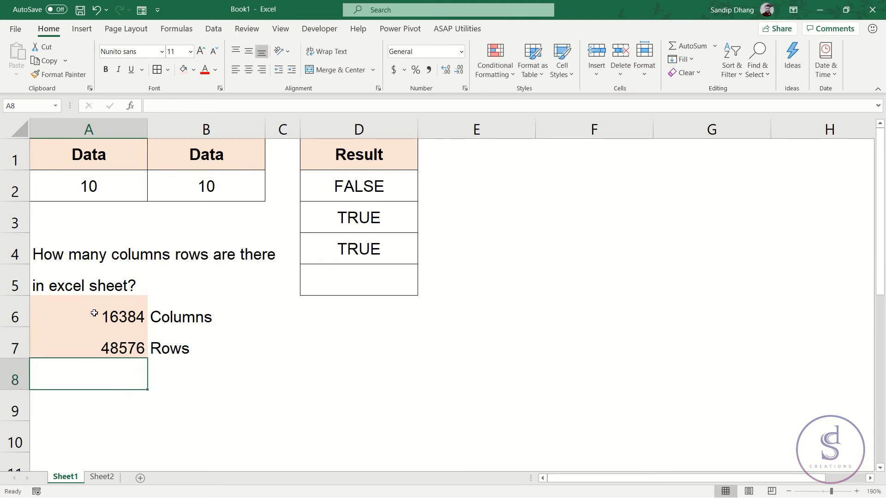
left_click(131, 352)
type("10")
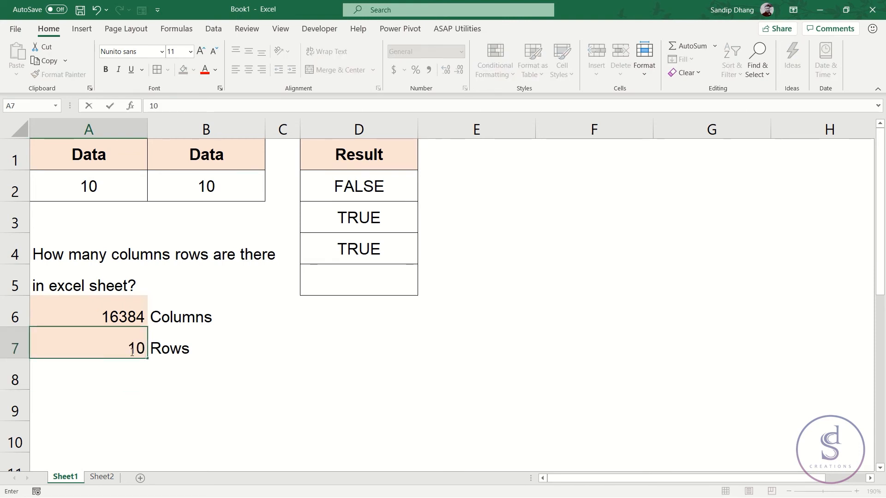
type("48576")
key("Return")
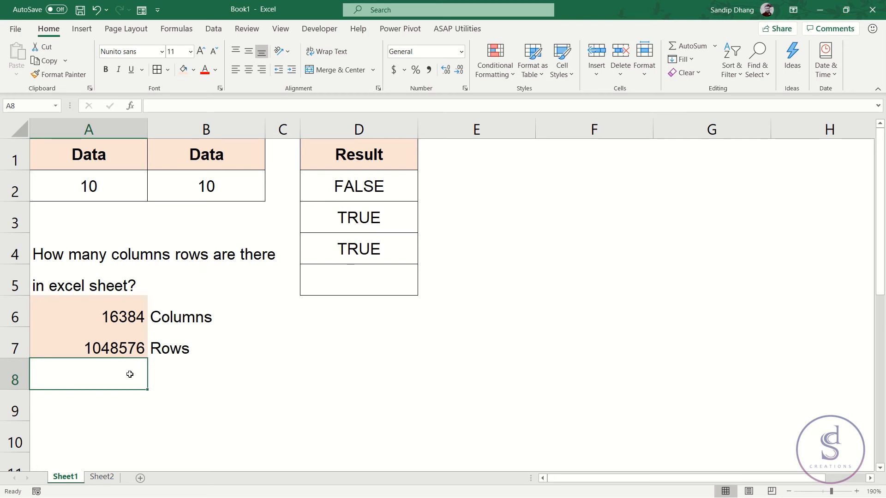
- Start an IF formula in A8 whose logical test is AND(A6=16384,A7=1048576)
type("=if")
key("Tab")
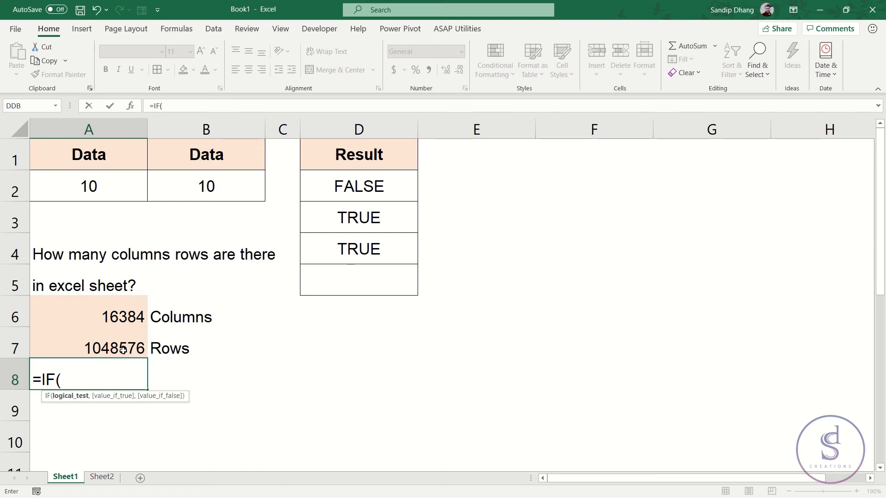
type("and")
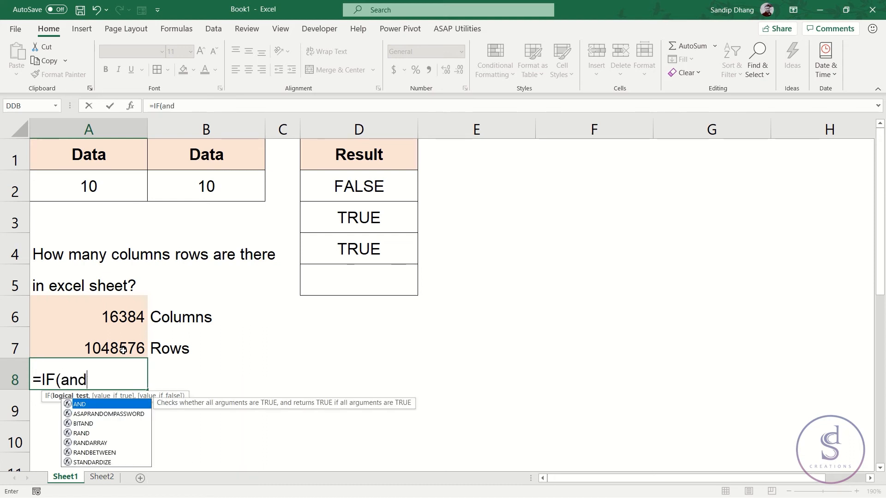
key("Tab")
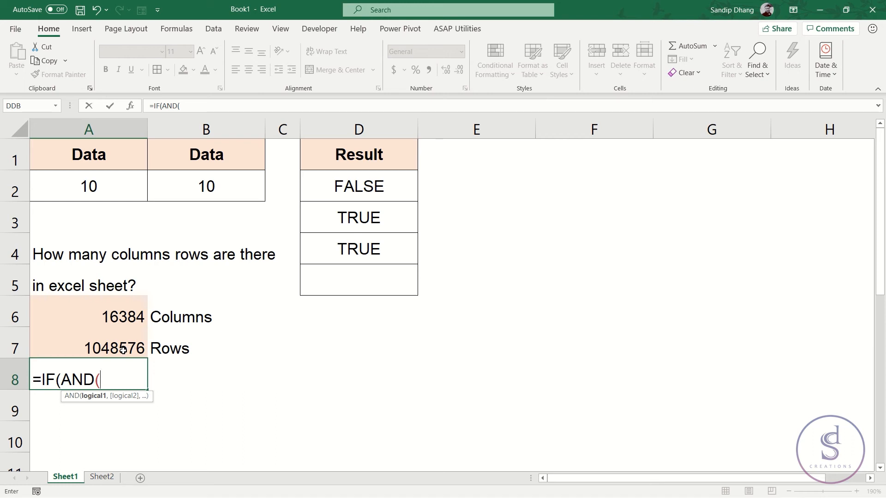
left_click(115, 307)
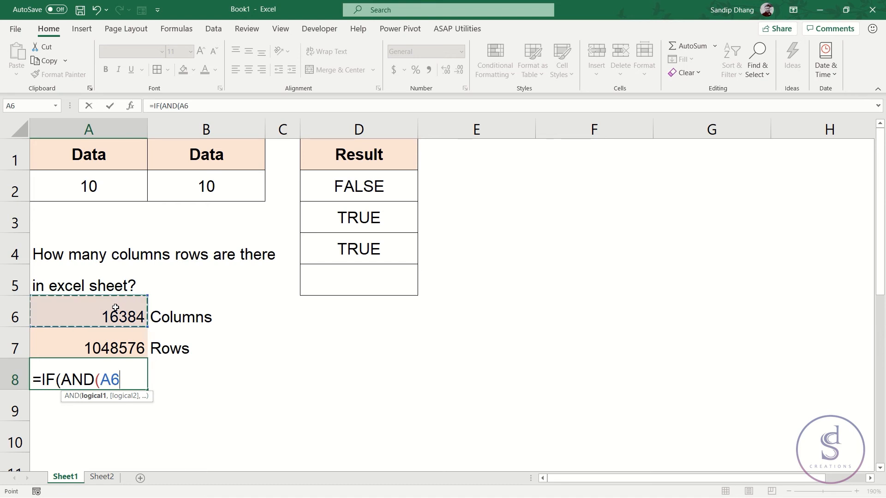
type("=16")
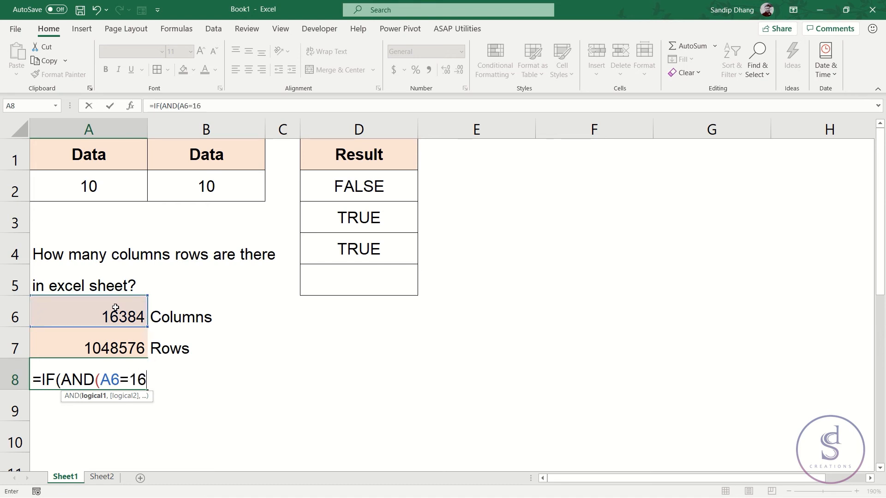
type("384,")
left_click(114, 348)
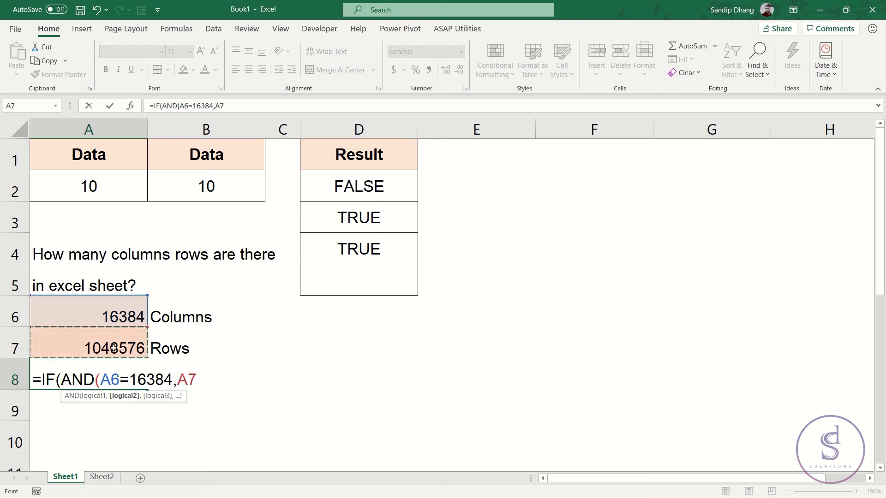
type("=1048576")
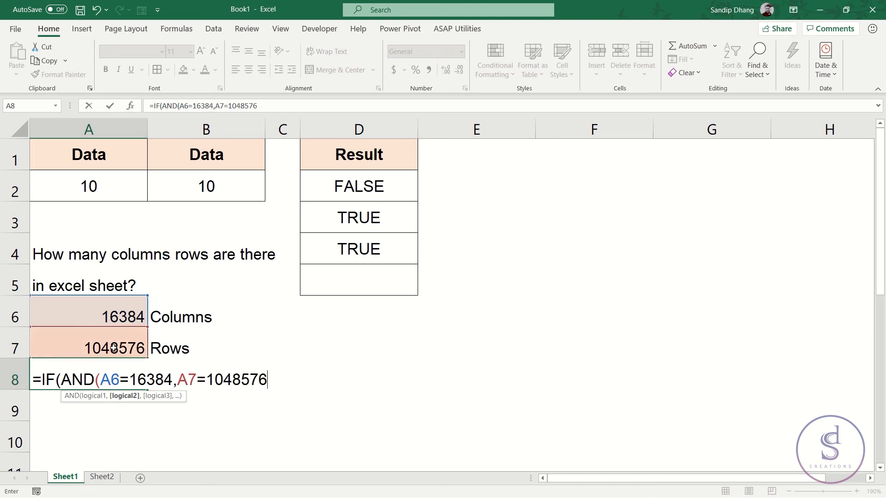
type("),")
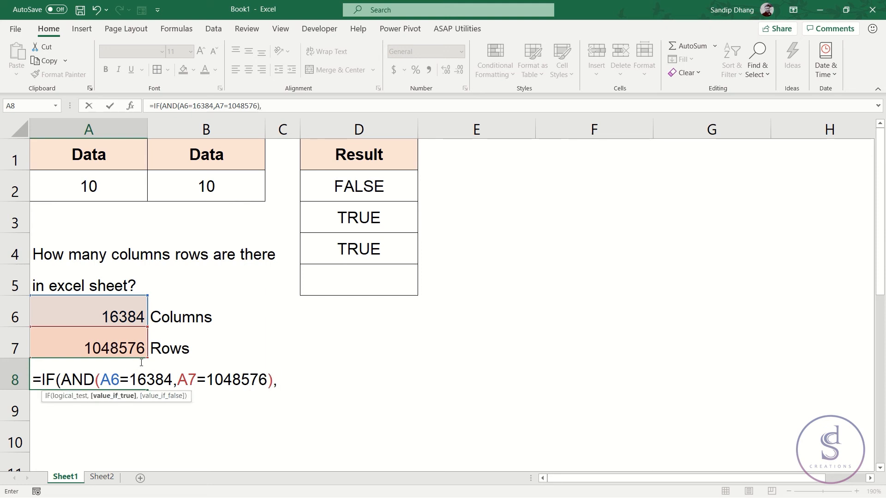
- Complete the A8 formula with "You are correct" as the true value and "You are Wrong" as the false value
left_click_drag(61, 375, 303, 386)
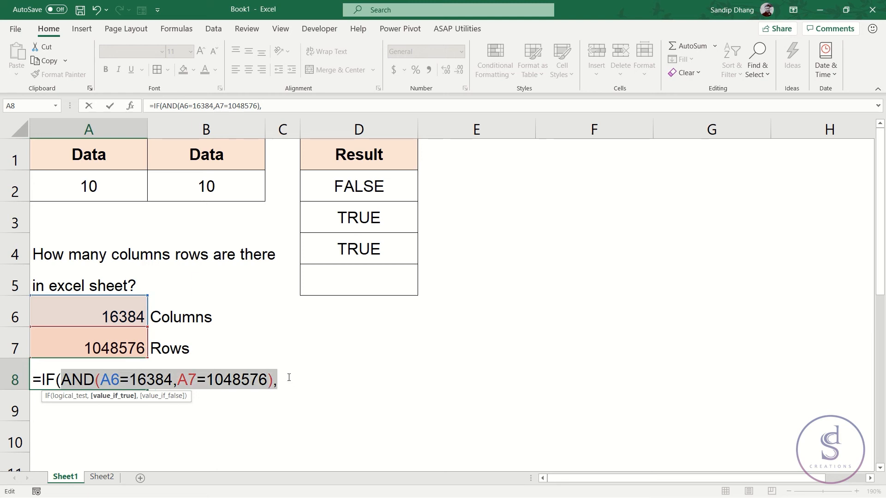
left_click(289, 377)
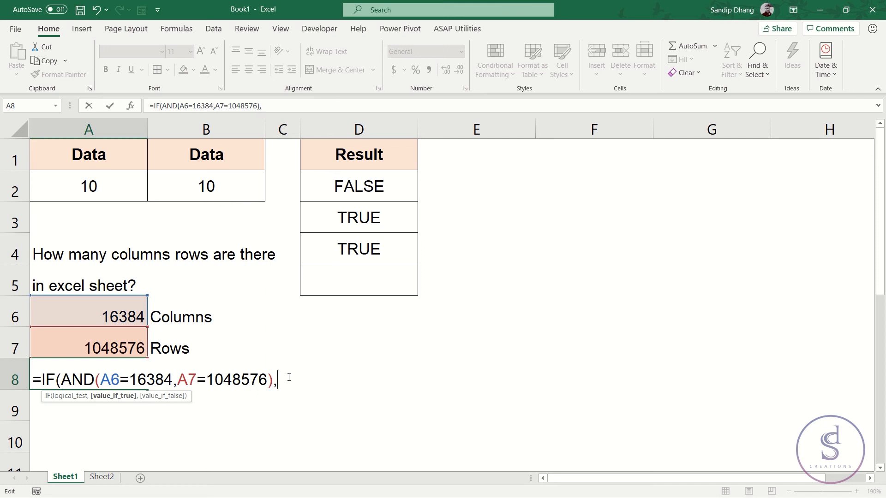
type("\"You are correct")
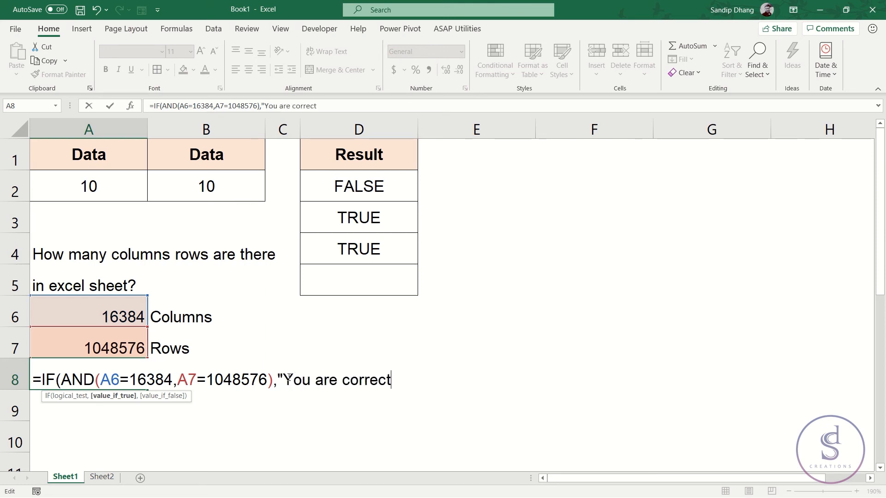
type("\",")
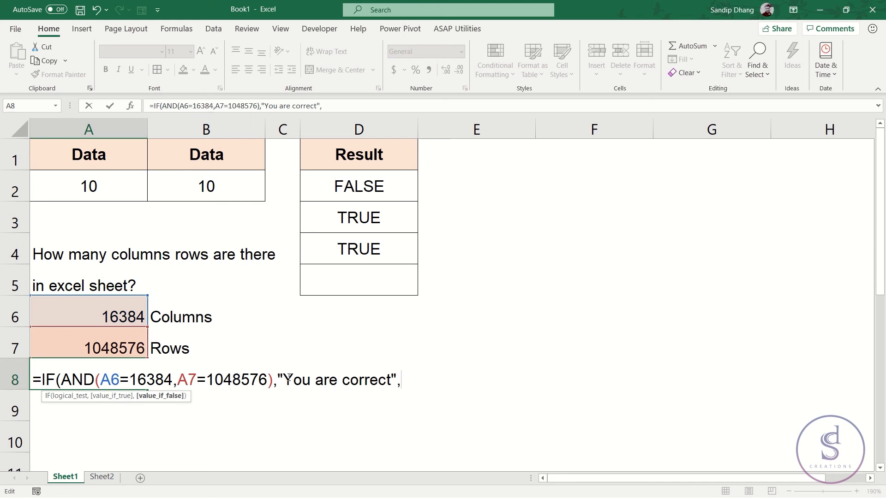
type("\"You are ")
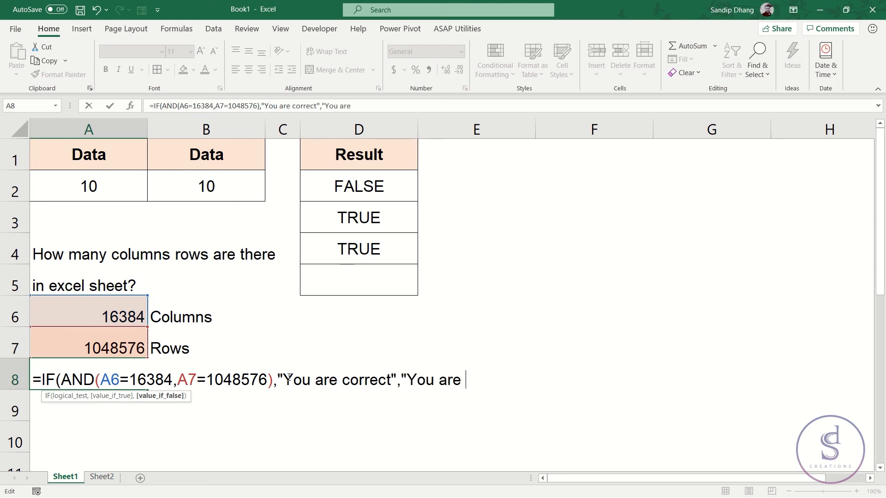
type("Wrong\"")
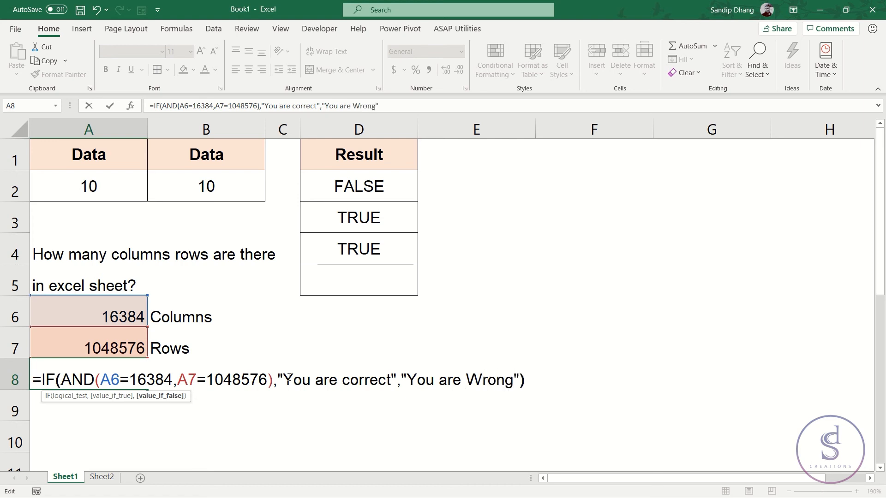
type(")")
key("Return")
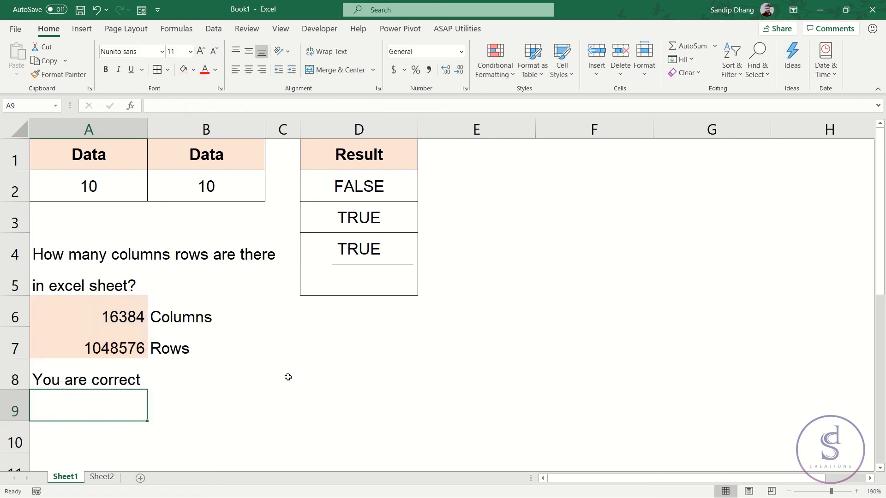
- Change the rows answer in A7 to 10 to test the formula with a wrong value
left_click(101, 375)
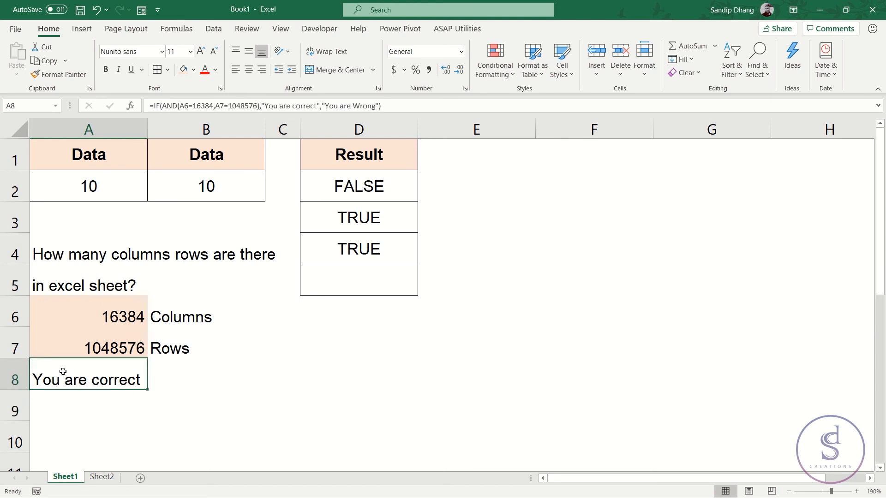
left_click(109, 329)
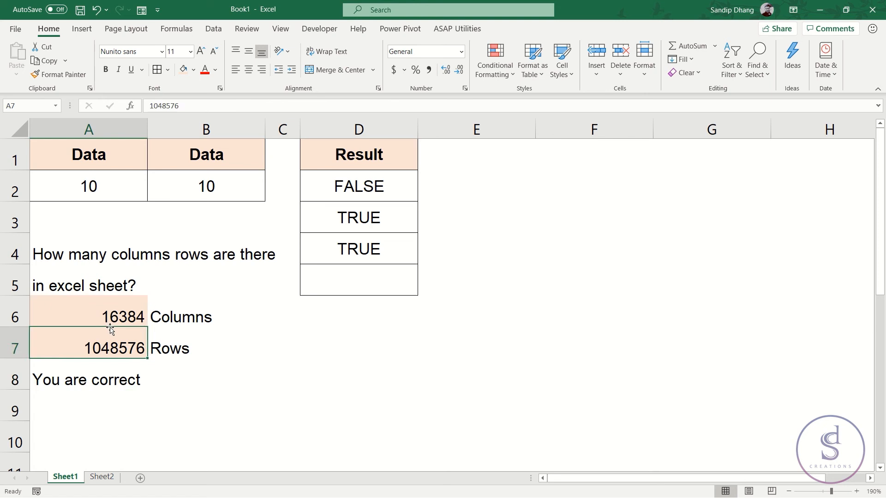
type("10")
key("Return")
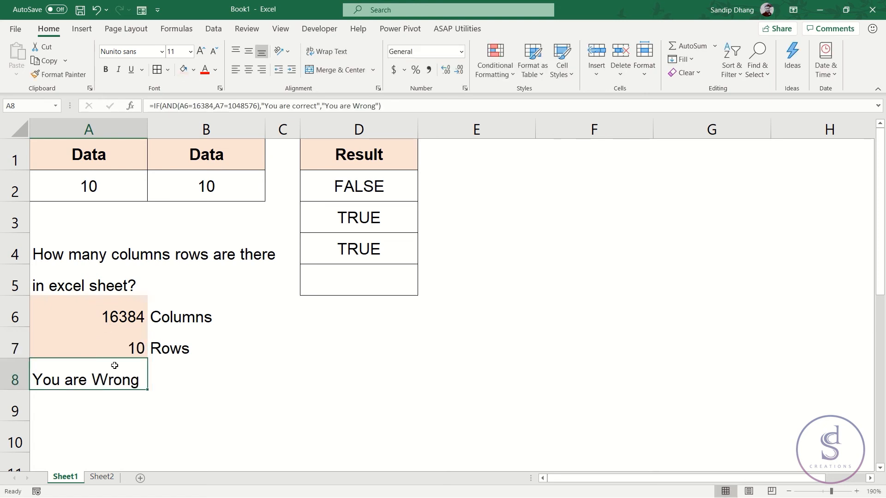
- Clear both answers in A6:A7 and select the formula cell A8
left_click_drag(110, 316, 109, 345)
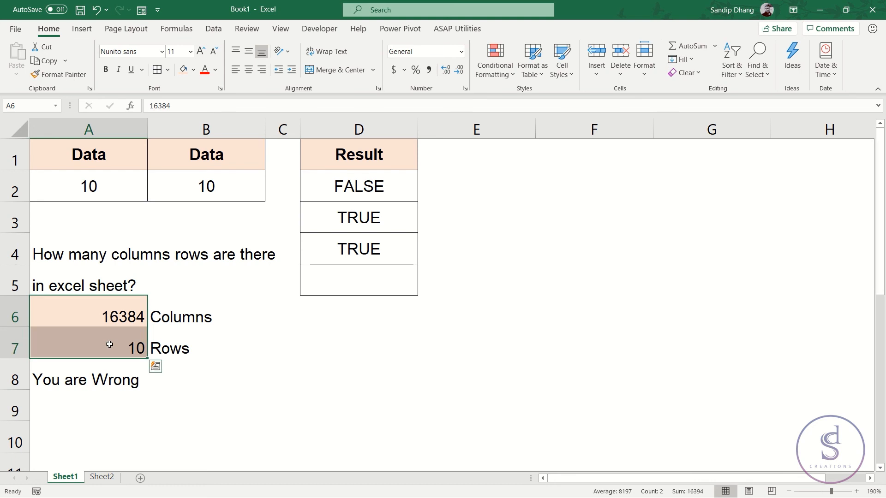
key("Delete")
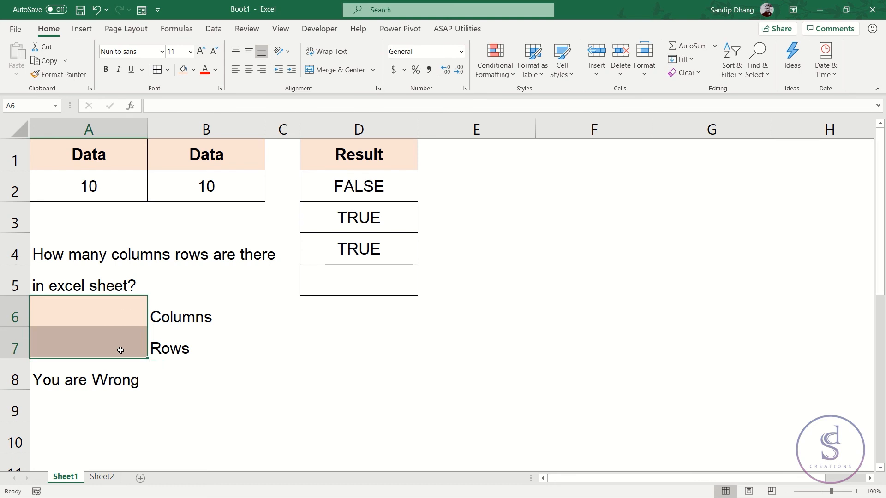
key("Return")
left_click(125, 369)
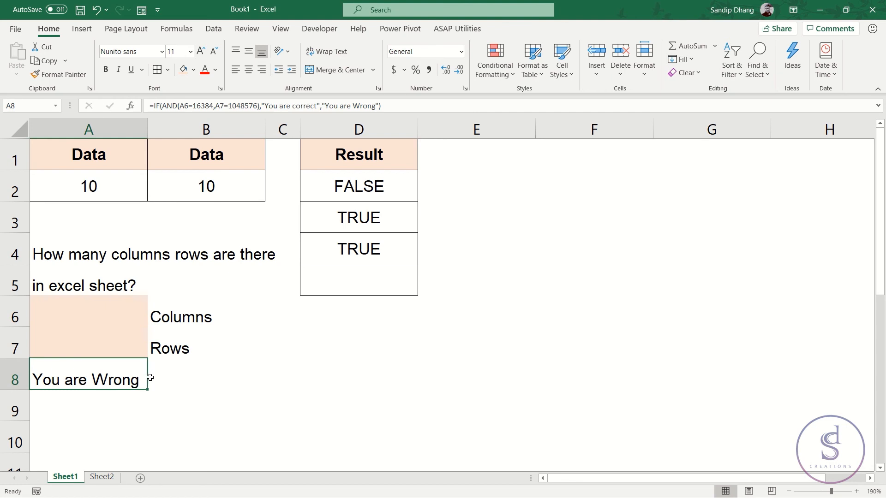
- Start wrapping the A8 formula in an outer IF by inserting IF(AND( before the existing IF
left_click_drag(100, 313, 97, 368)
left_click(96, 375)
left_click(383, 104)
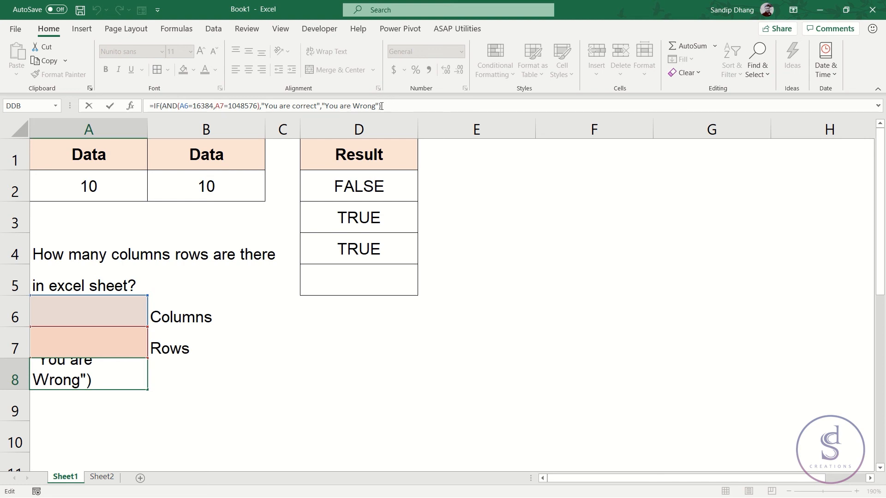
left_click(155, 105)
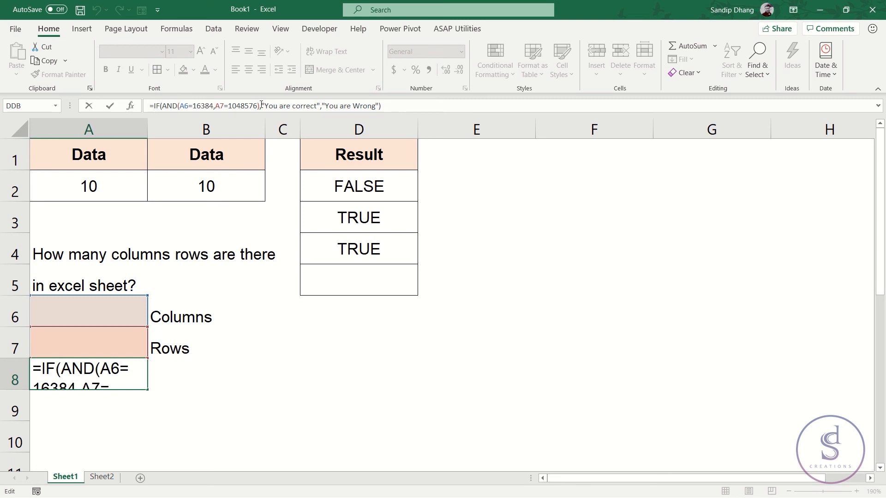
type("if")
key("Tab")
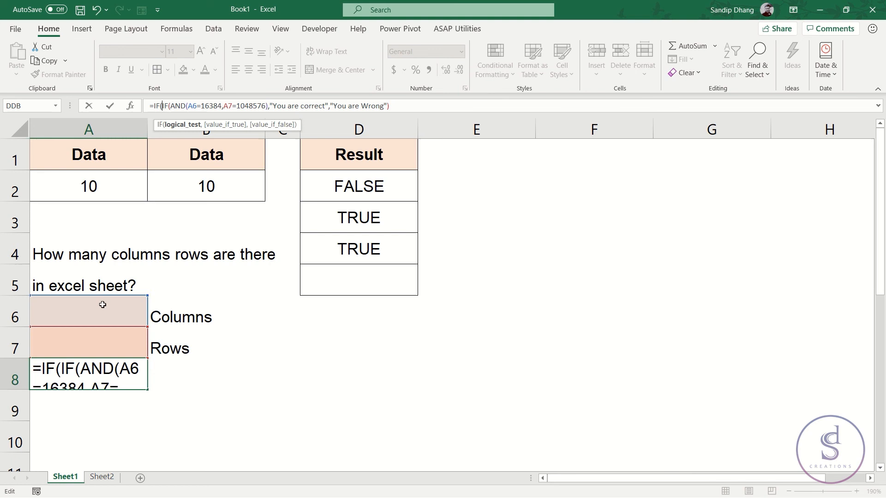
type("and")
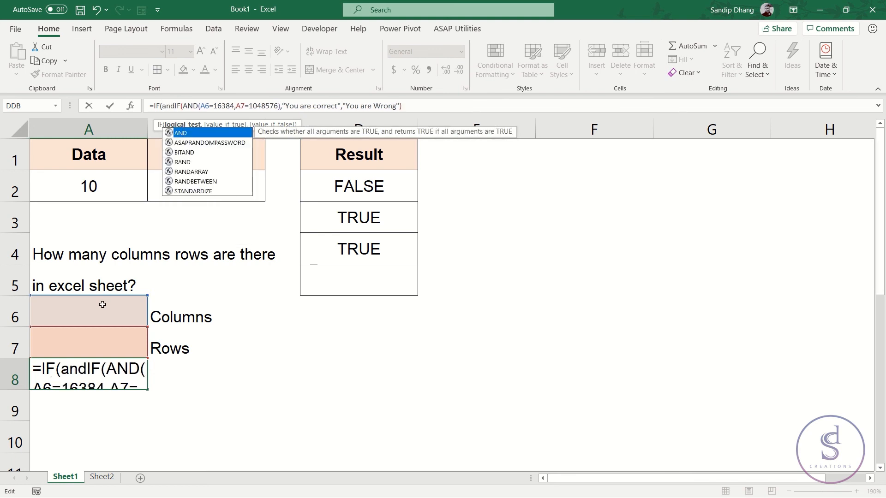
type("(")
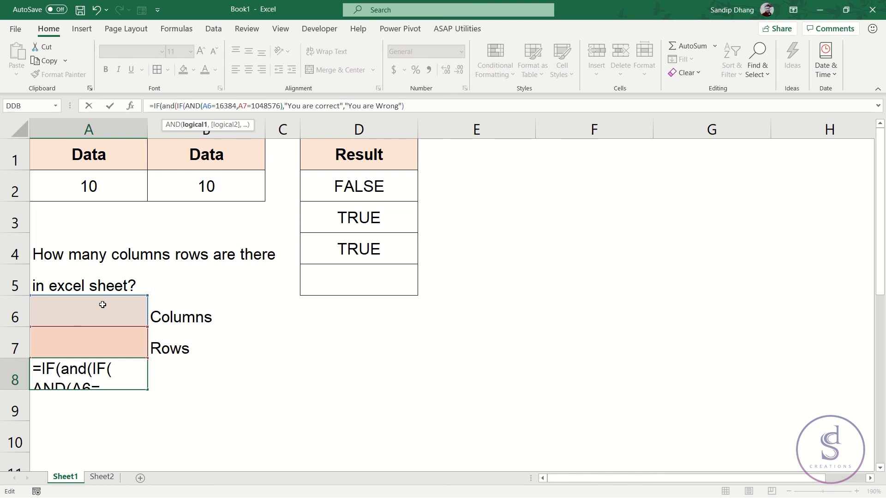
- Set the outer AND test in the A8 formula to A6="",A7="" and close it
left_click(120, 309)
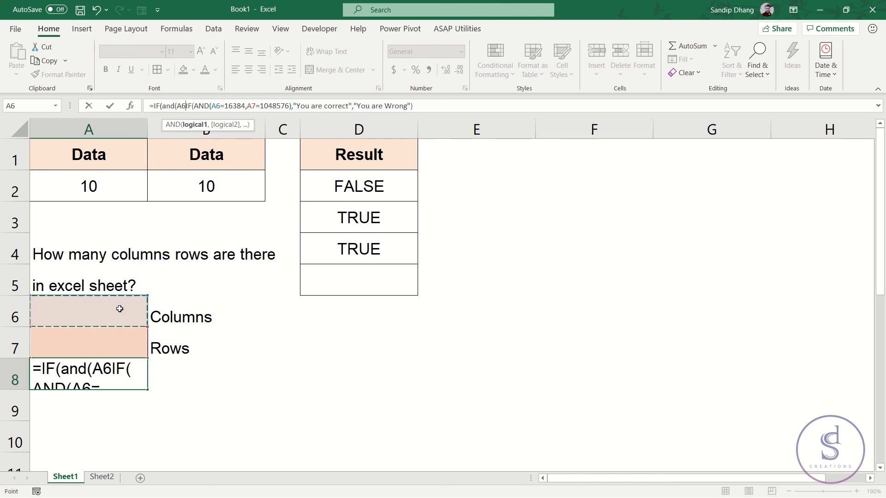
type("=")
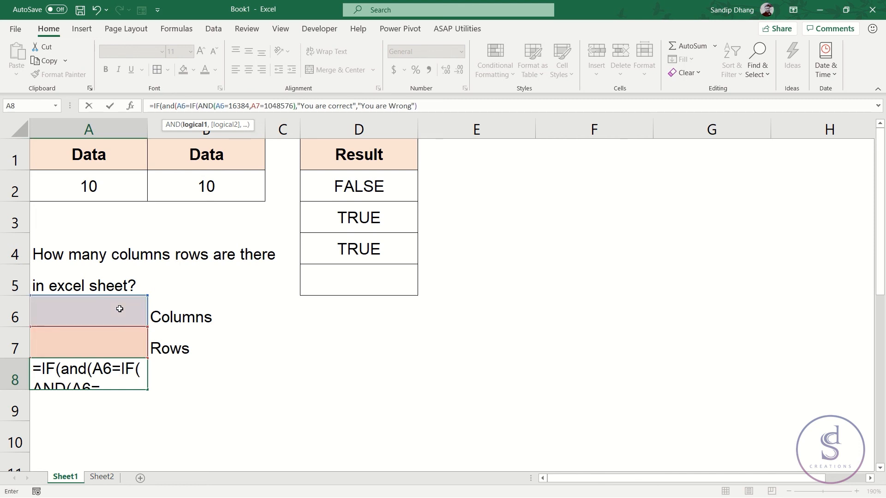
type("\"\"")
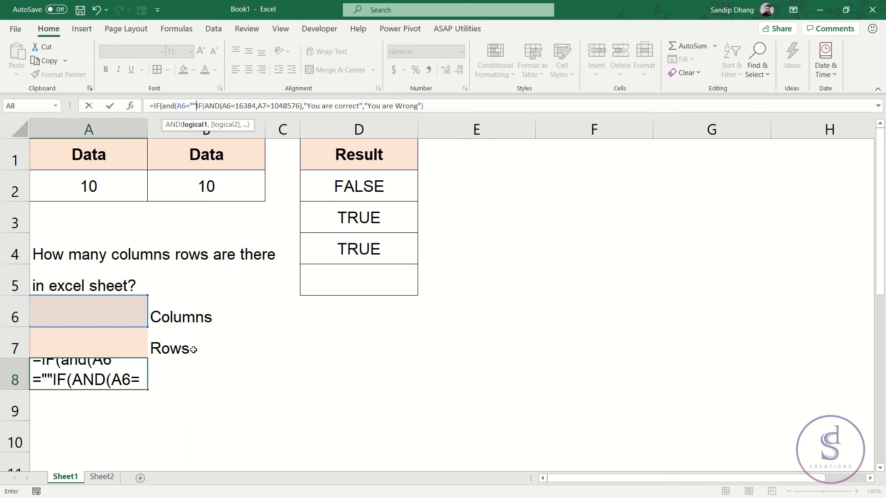
type(",")
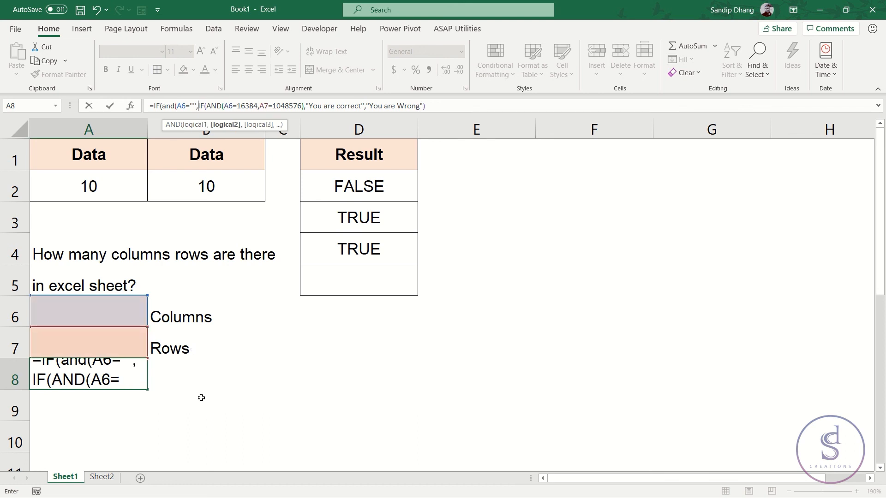
left_click(112, 338)
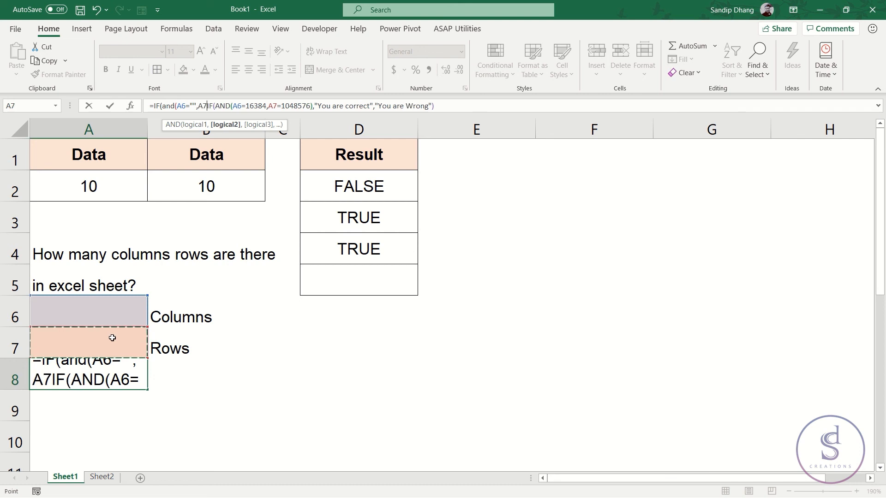
type("=\"\"")
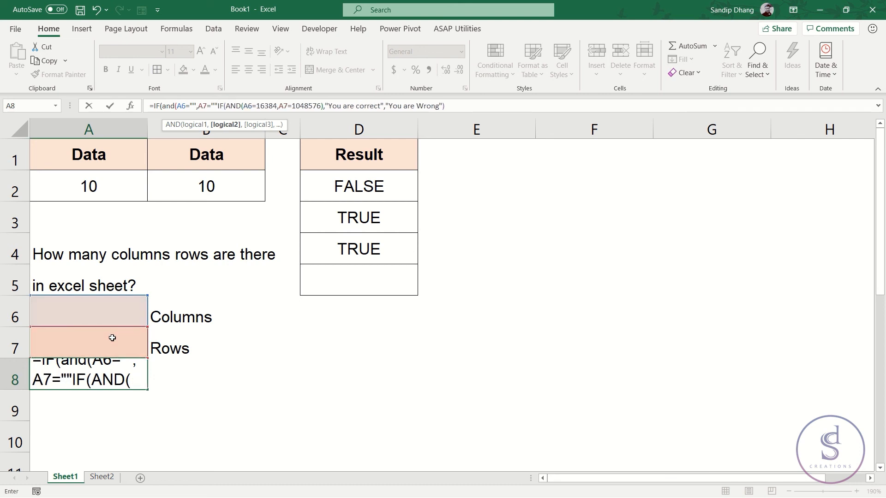
type("),")
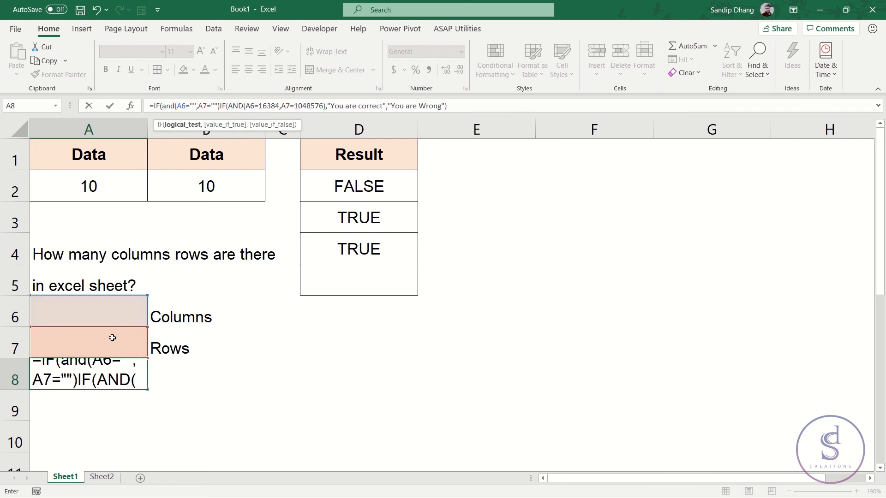
- Complete the A8 formula with "" as the outer true value and the existing IF as the false value
type("\"\"")
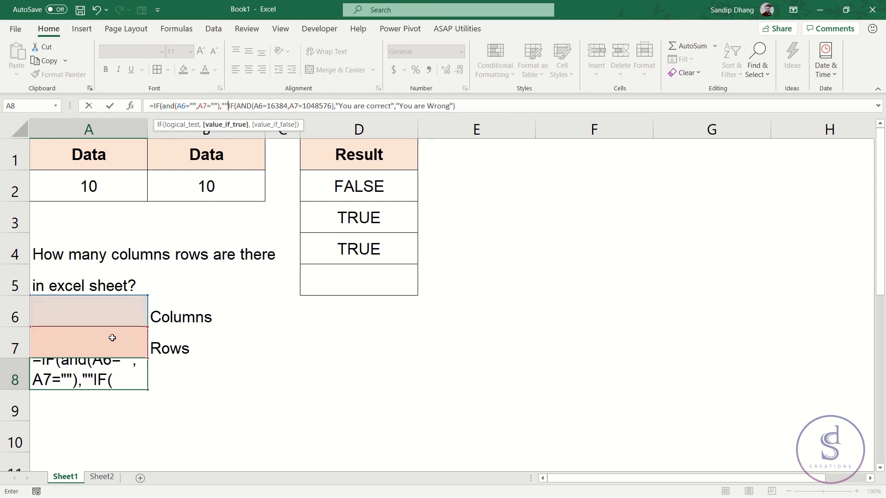
type(",")
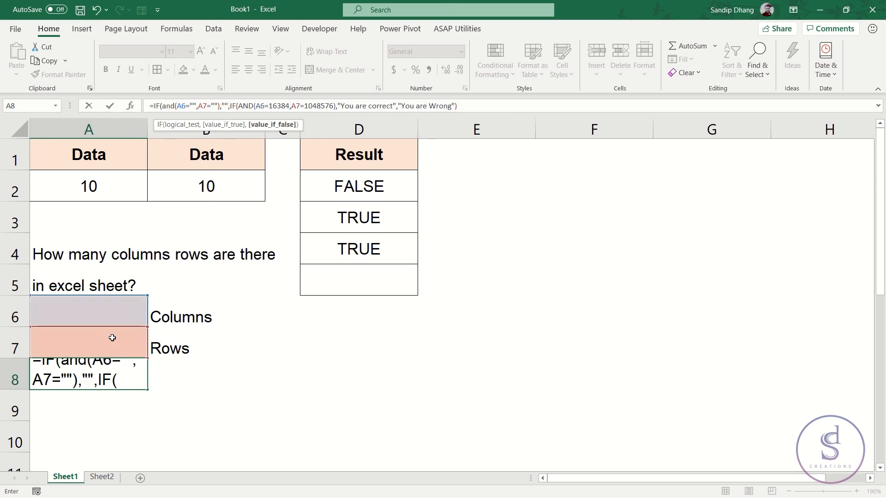
left_click(464, 103)
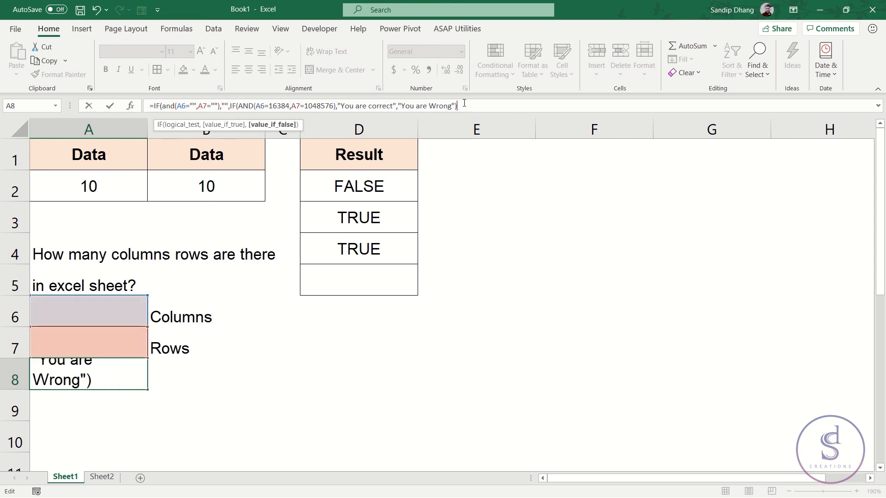
type(")")
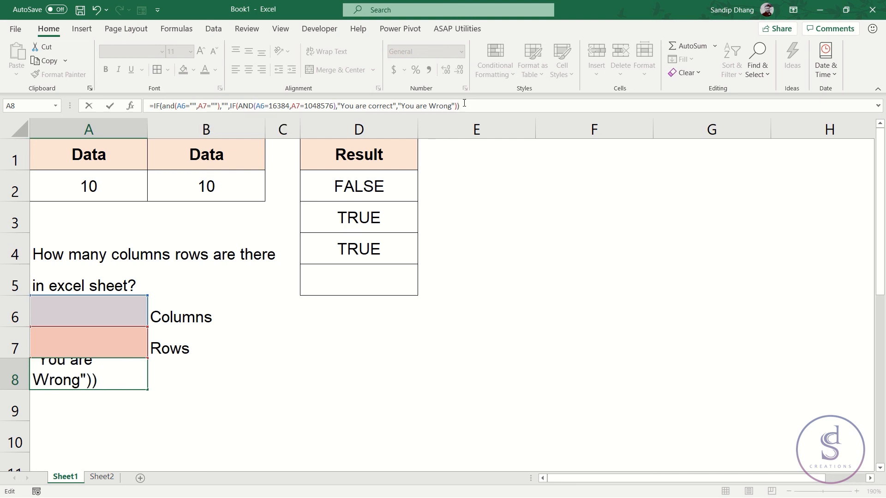
key("Return")
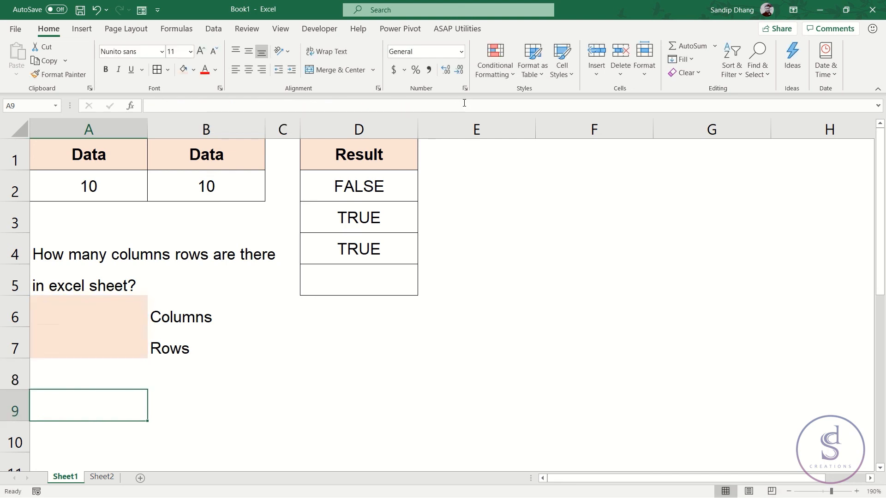
- Test the A8 formula by entering 1 as the columns answer in A6, and clear that answer
left_click(112, 314)
left_click(104, 381)
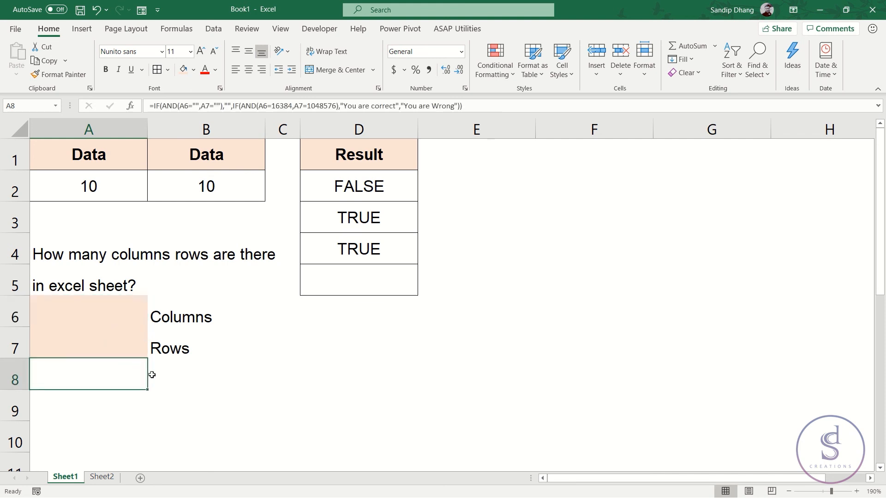
left_click(121, 316)
type("1")
key("Return")
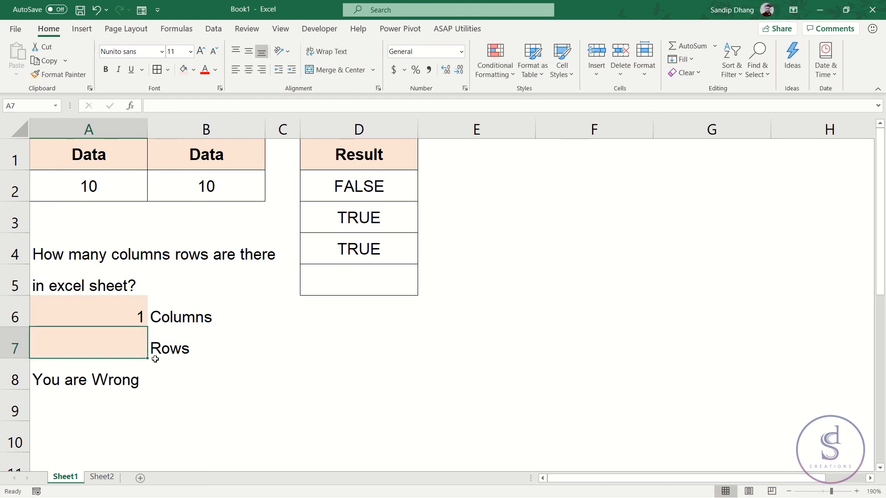
left_click(94, 311)
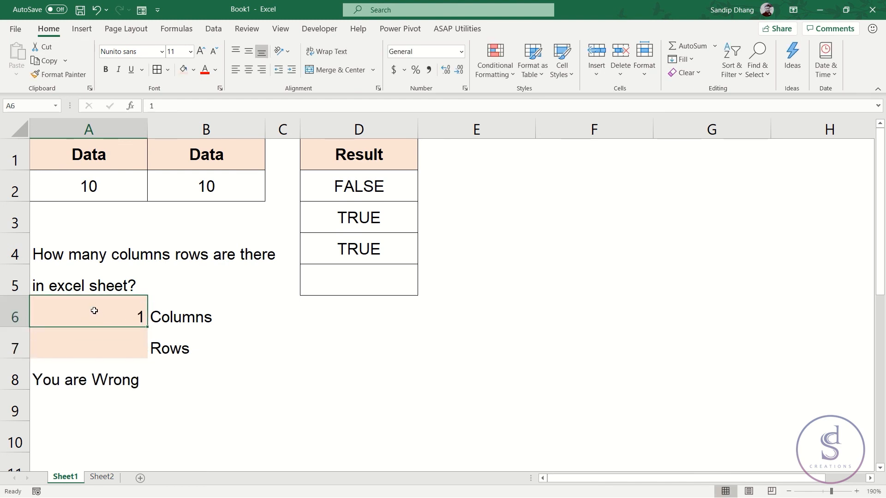
key("Delete")
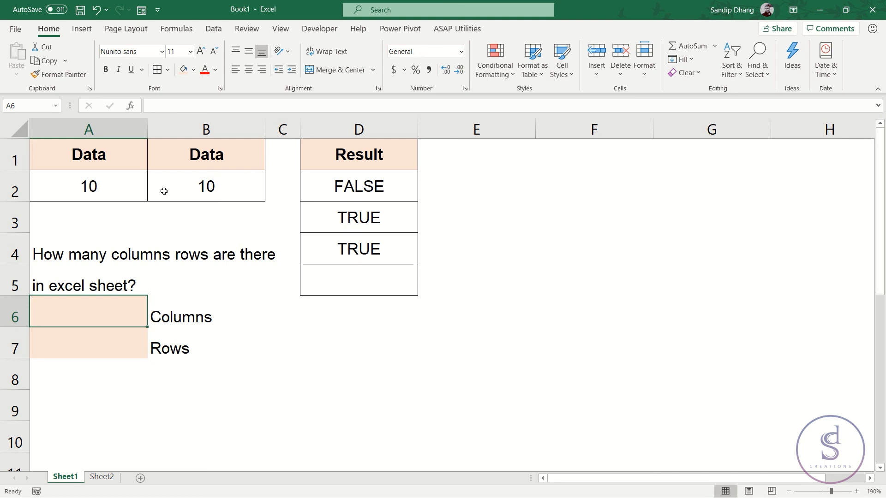
- Open the nested IF formula in A8 for editing to examine its arguments
left_click(126, 376)
key("F2")
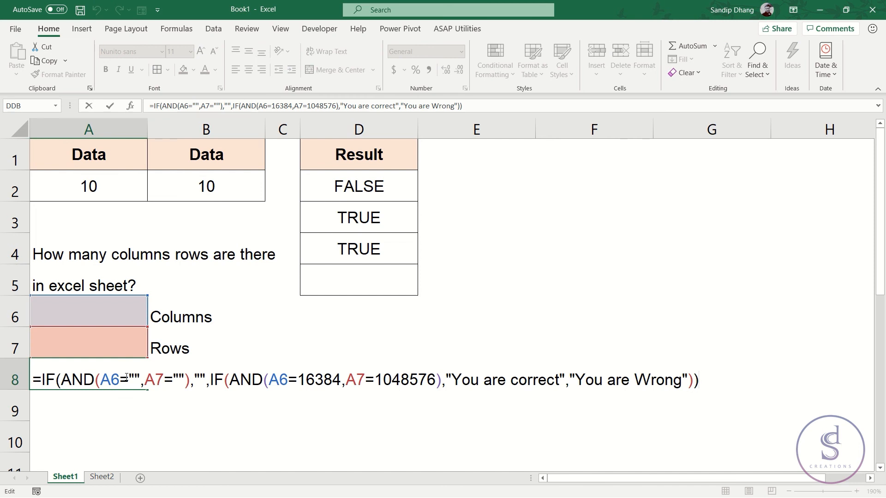